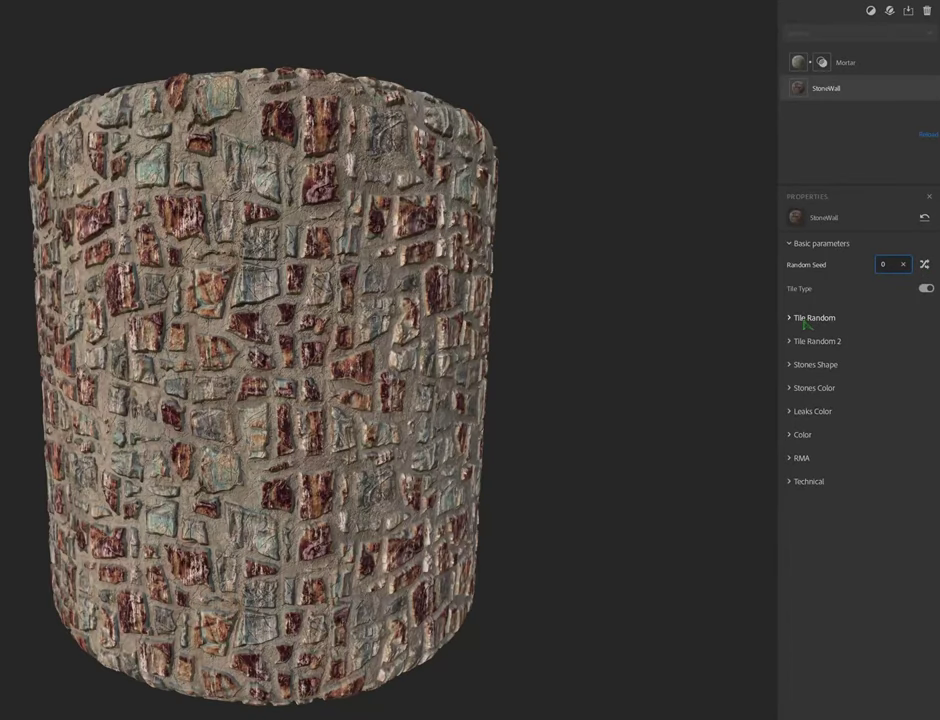
In Tile Random 2, set Bevel Distance to 0.01 and settle Scale at 0.99.
left_click(806, 318)
left_click(806, 317)
left_click(800, 341)
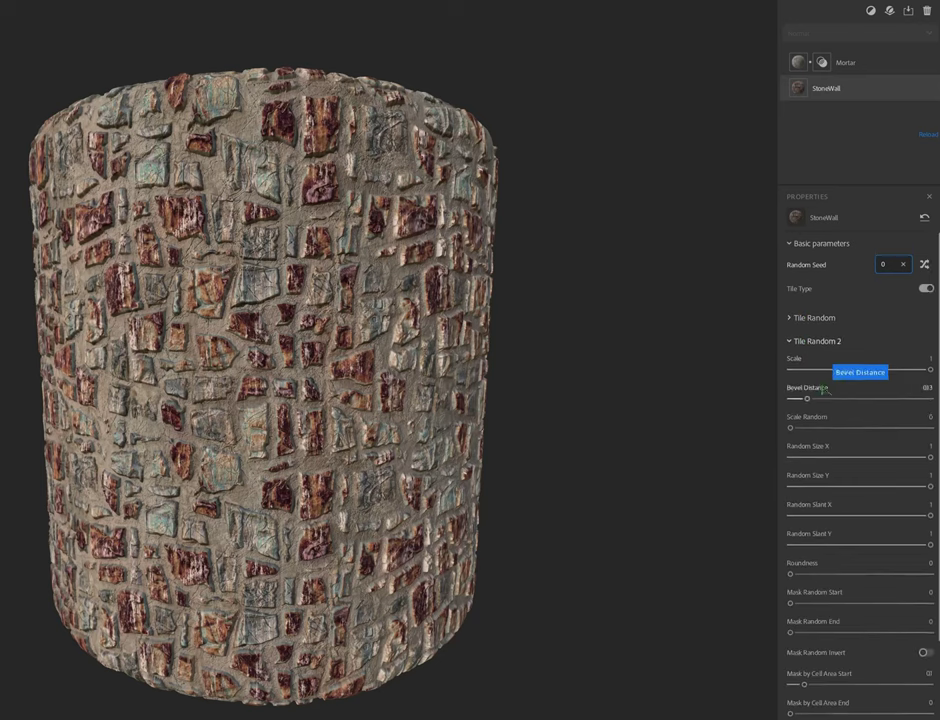
scroll(822, 389, "down", 2)
left_click_drag(808, 324, 790, 324)
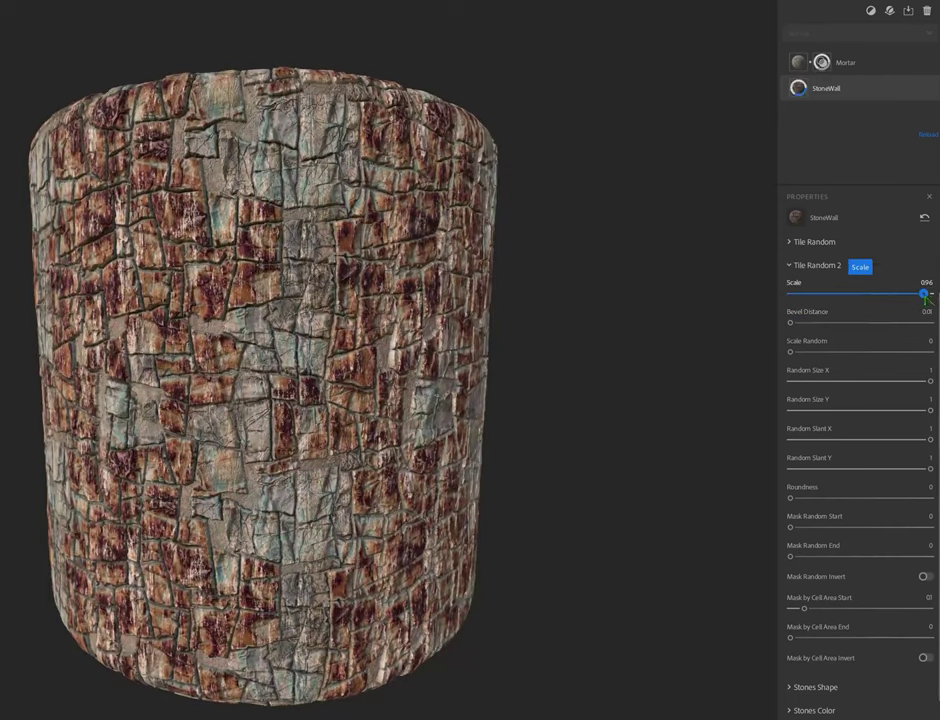
left_click_drag(929, 294, 925, 294)
mouse_move(797, 355)
left_mouse_down()
mouse_move(930, 355)
mouse_move(787, 358)
left_mouse_up()
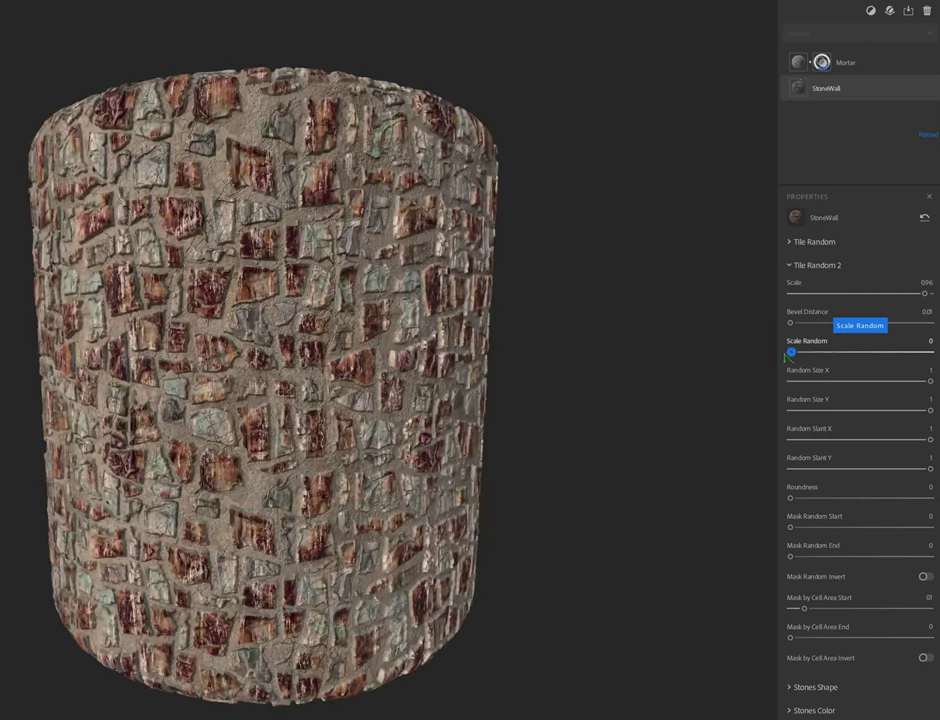
left_click_drag(925, 294, 929, 295)
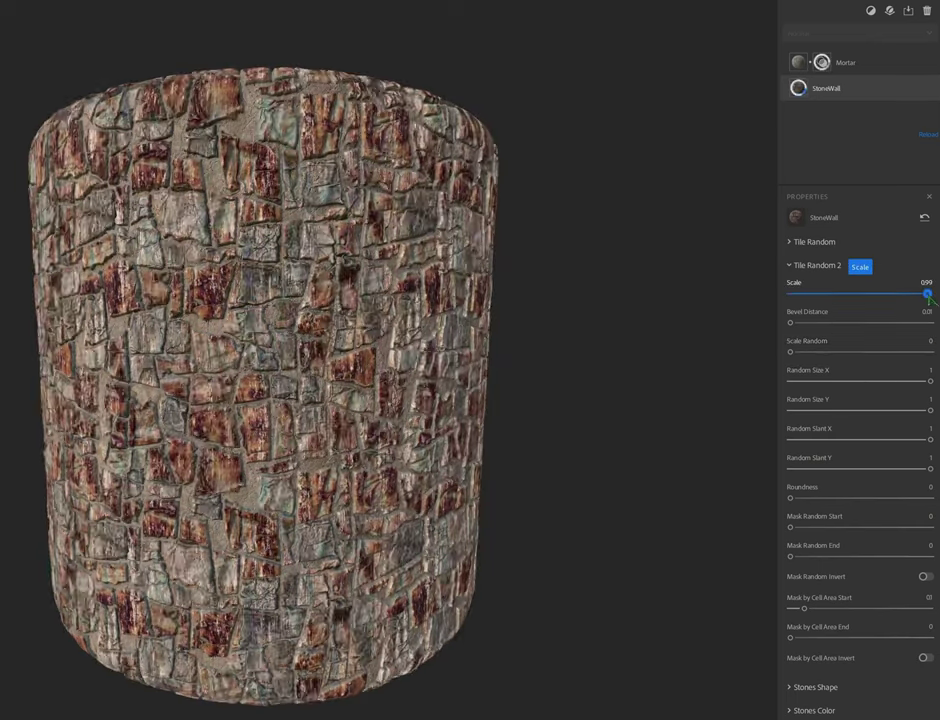
Set Random Size X to 1, Random Size Y to 0.46 and both Random Slants to 0.
left_click_drag(930, 381, 790, 382)
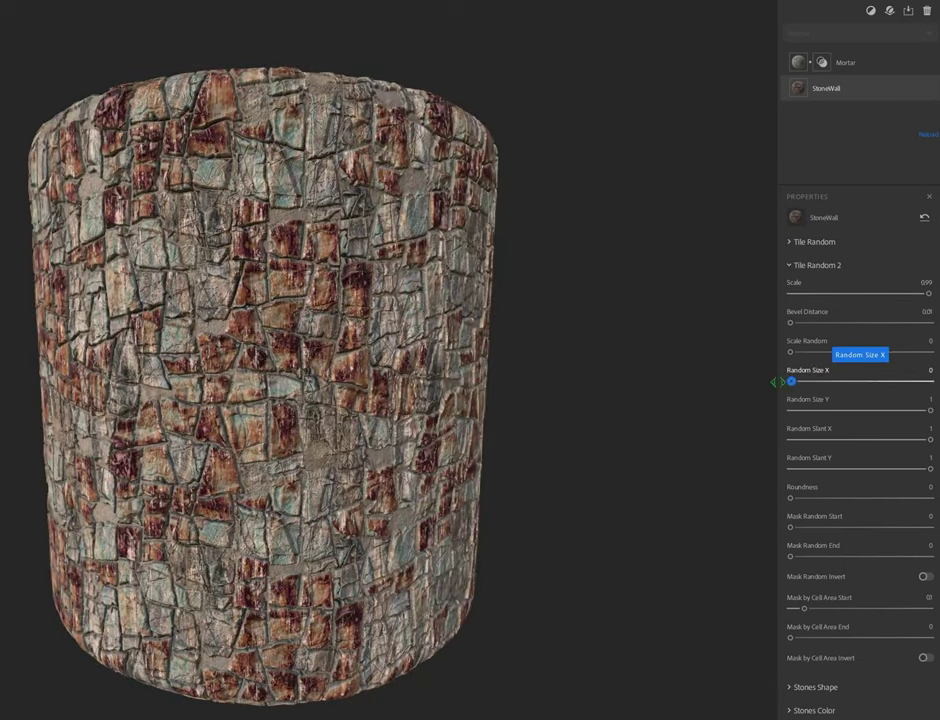
mouse_move(930, 410)
left_mouse_down()
mouse_move(825, 410)
mouse_move(730, 426)
left_mouse_up()
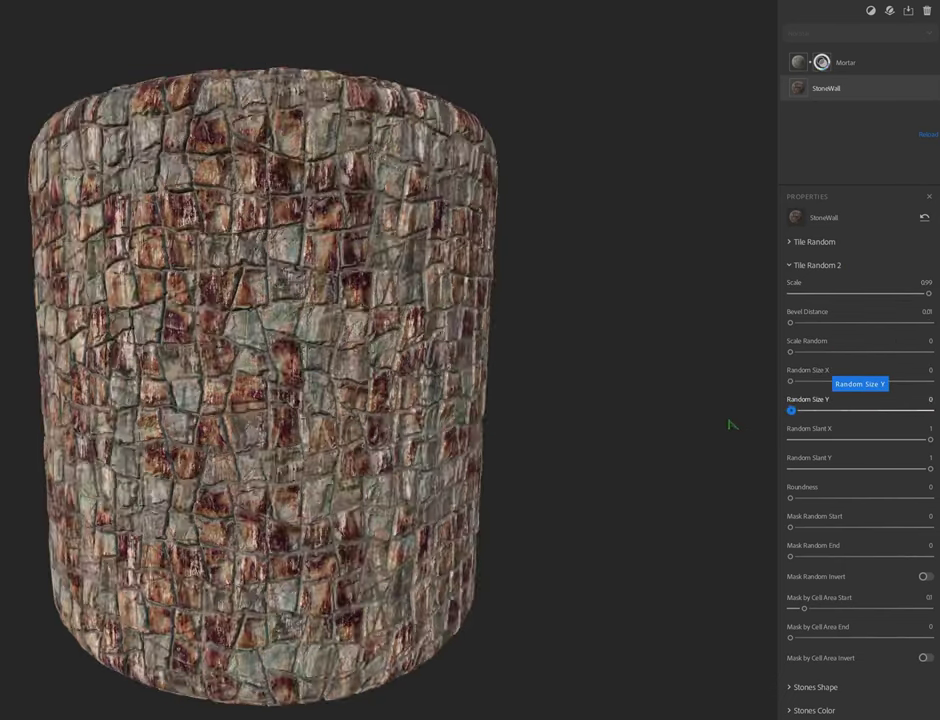
mouse_move(930, 436)
left_mouse_down()
mouse_move(762, 440)
mouse_move(782, 467)
left_mouse_up()
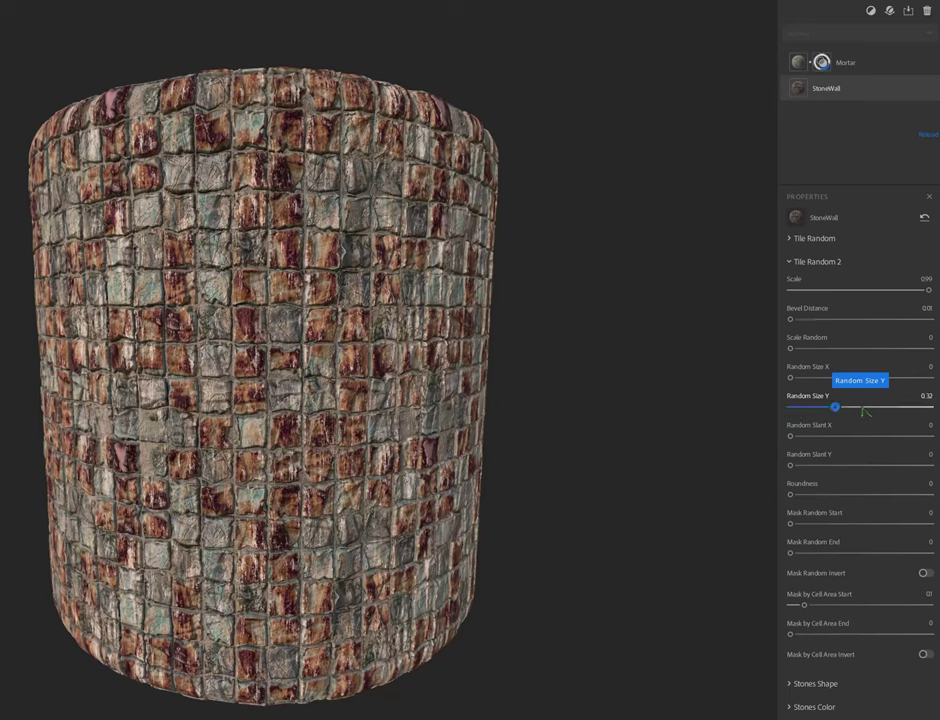
mouse_move(865, 411)
left_mouse_down()
mouse_move(930, 407)
mouse_move(854, 407)
left_mouse_up()
left_click(930, 378)
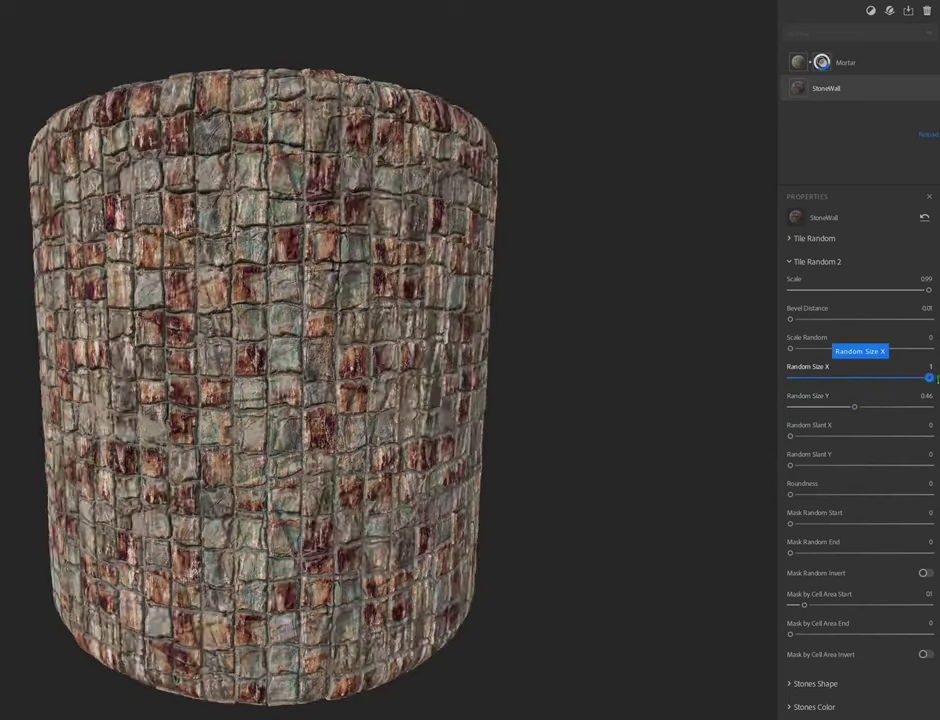
scroll(850, 470, "down", 1)
Reset the Tile Random 2 parameters to defaults, leaving the random mask inversion off.
scroll(850, 400, "down", 1)
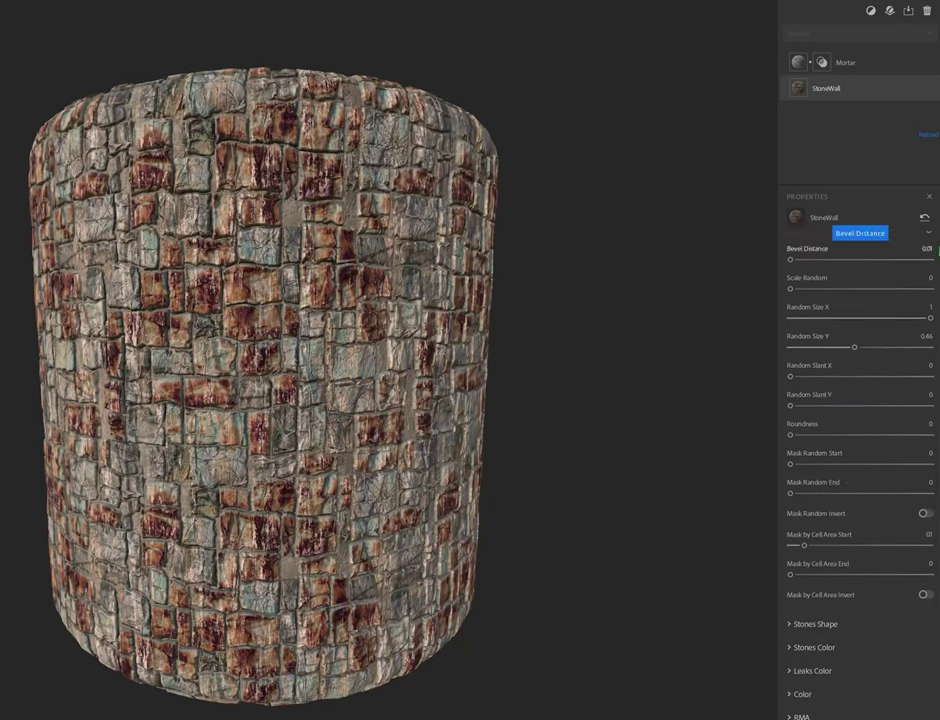
left_click(924, 217)
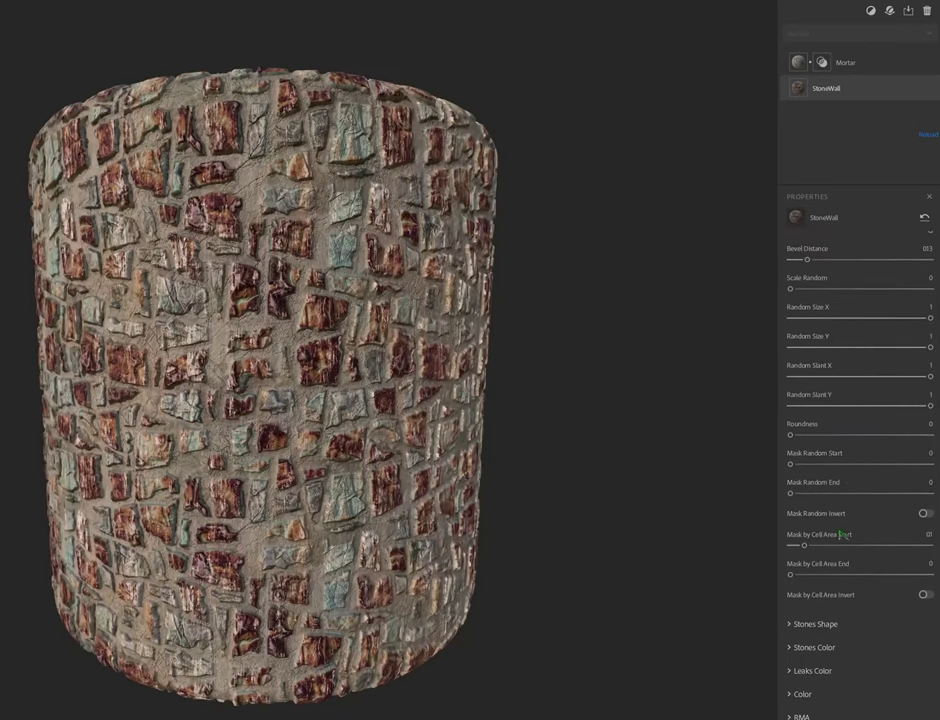
left_click(925, 514)
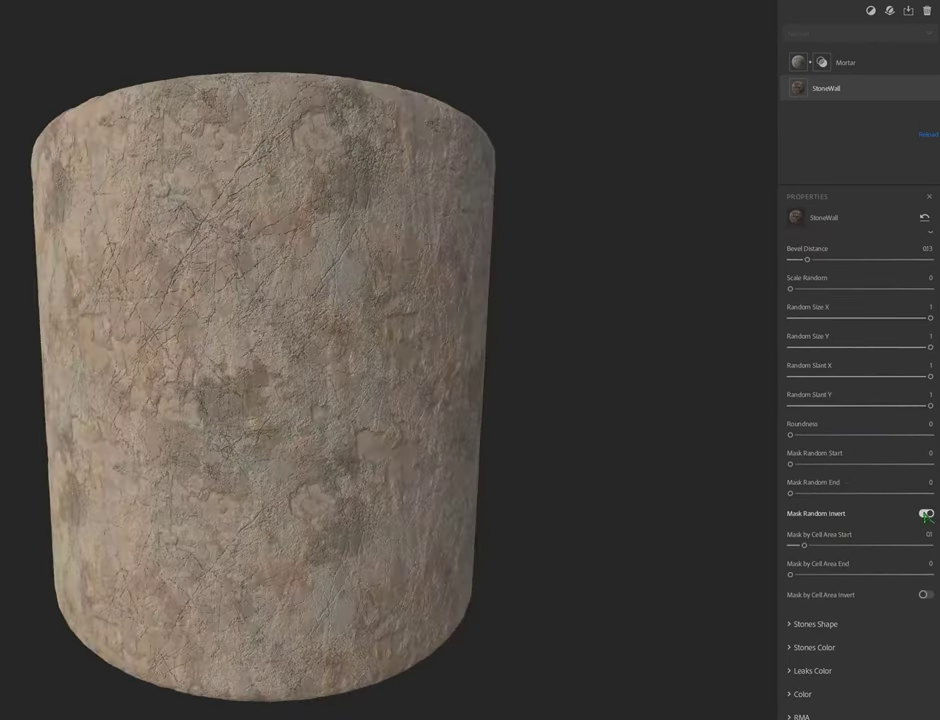
left_click(925, 515)
Mask stones by cell area from Start 0.3 to End 0.38, with Invert left off.
left_click_drag(804, 547, 834, 547)
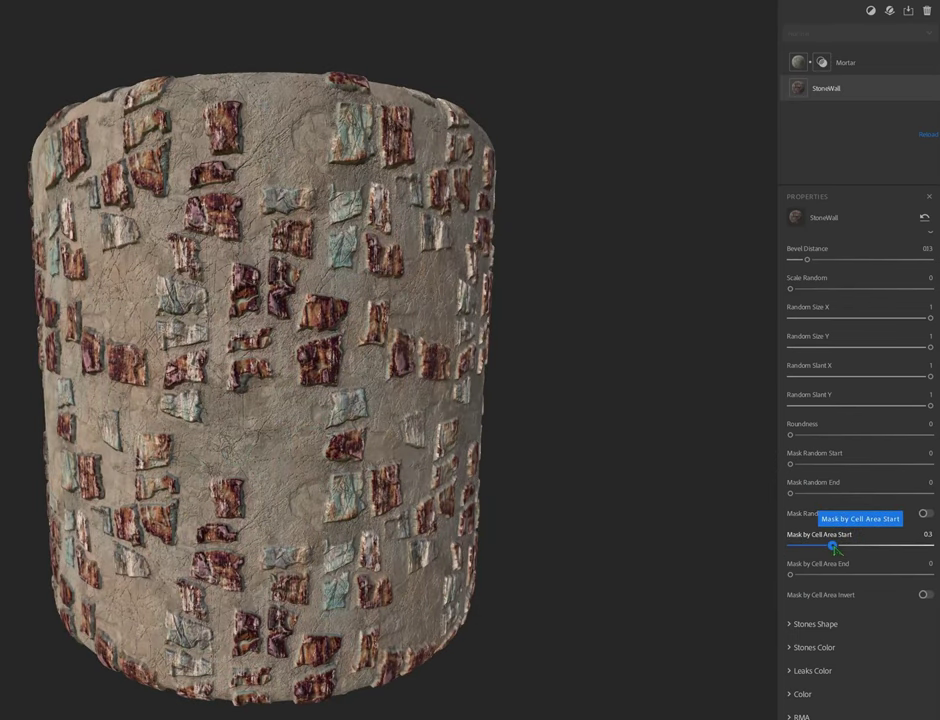
left_click_drag(810, 578, 843, 576)
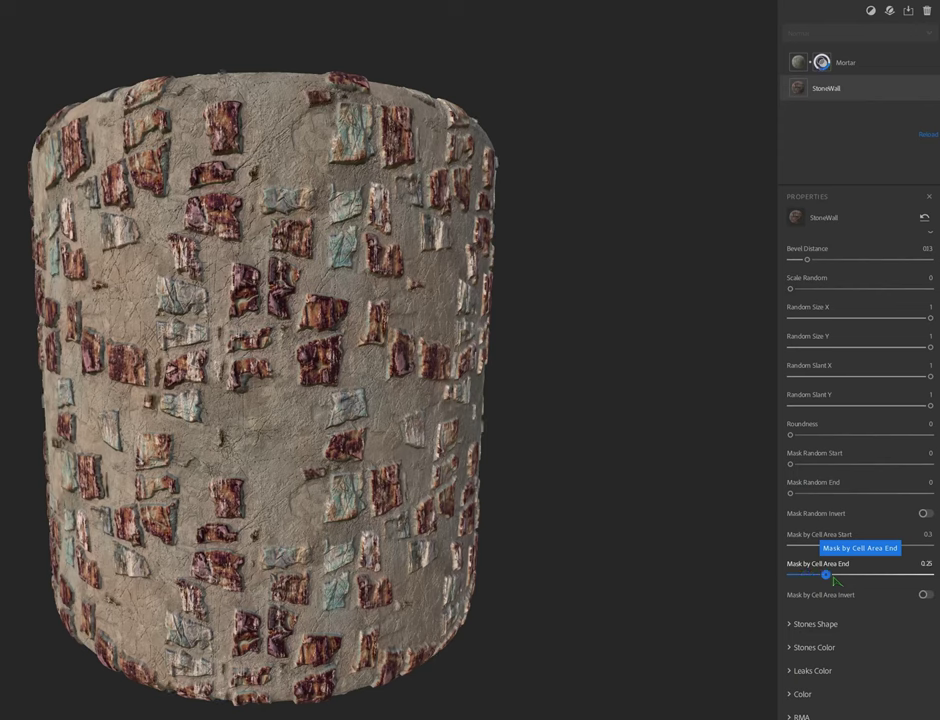
left_click(925, 595)
left_click(925, 595)
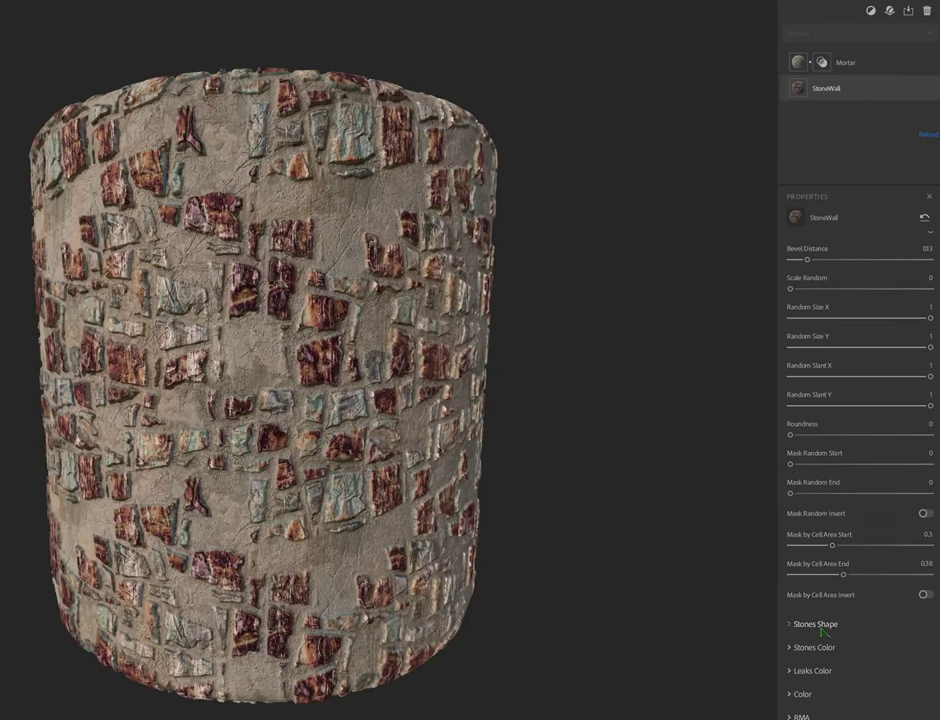
left_click(816, 624)
scroll(845, 560, "down", 1)
scroll(840, 460, "down", 2)
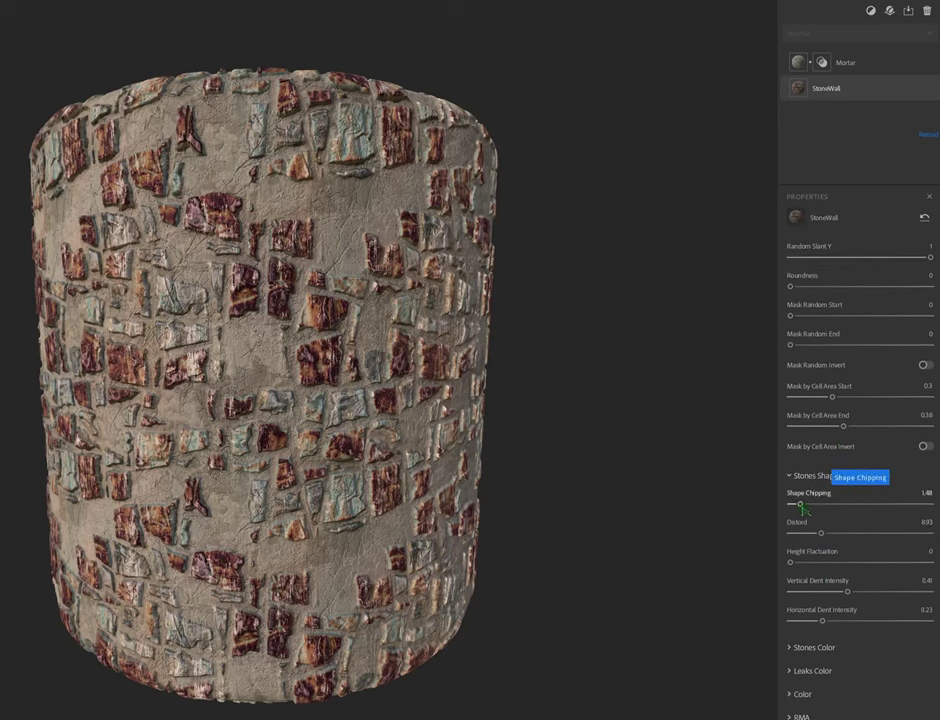
Set Shape Chipping, Distord, Height Fluctuation and Horizontal Dent to 0, and Vertical Dent to 0.25.
mouse_move(801, 505)
left_mouse_down()
mouse_move(930, 504)
mouse_move(778, 506)
left_mouse_up()
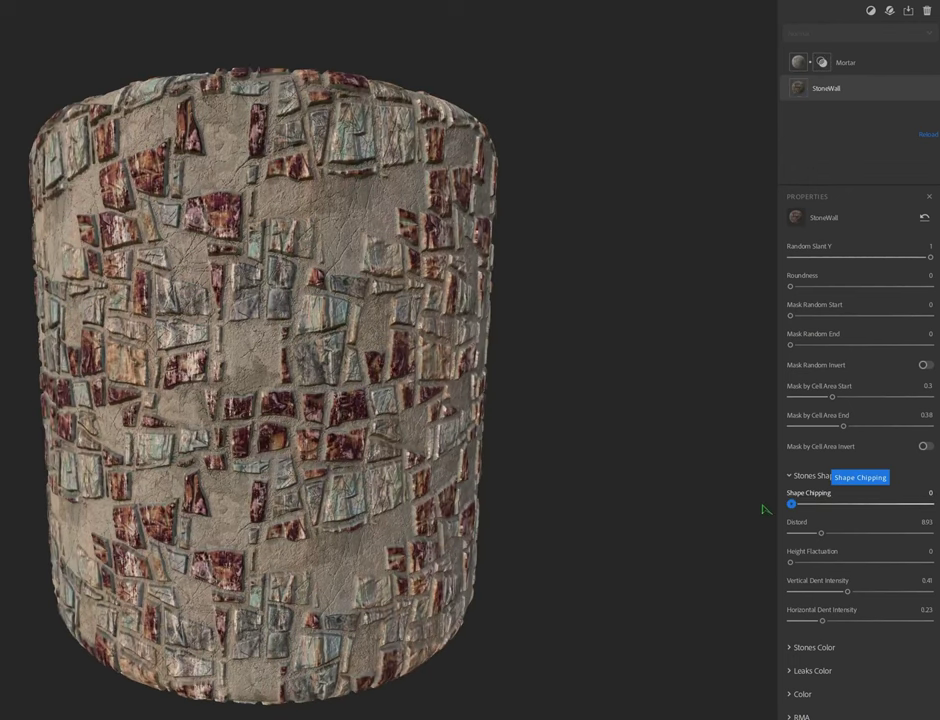
left_click_drag(821, 533, 776, 538)
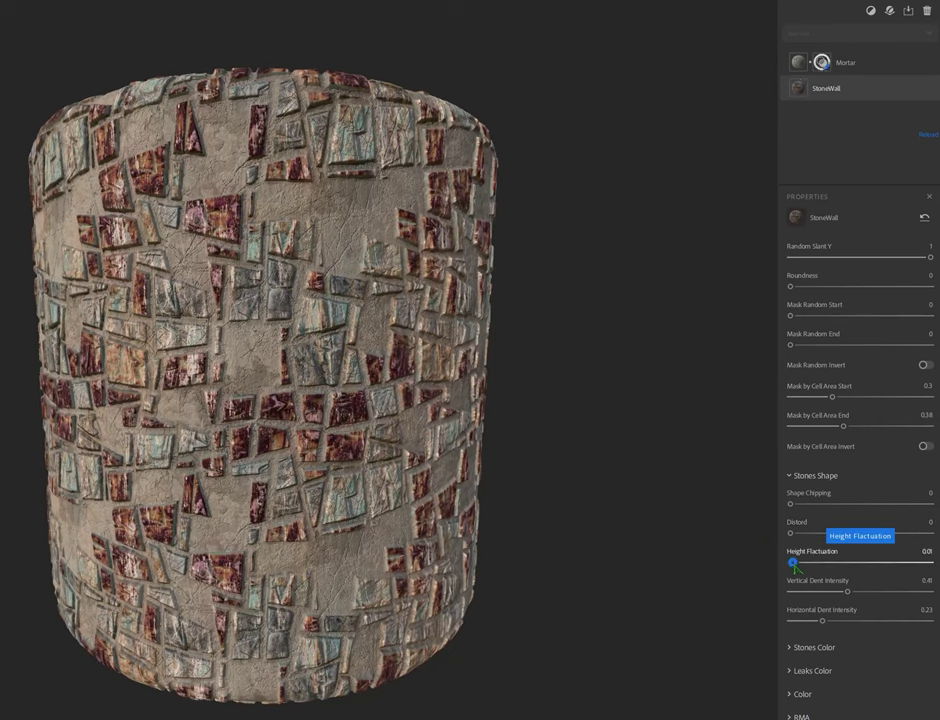
mouse_move(793, 563)
left_mouse_down()
mouse_move(935, 565)
mouse_move(766, 558)
left_mouse_up()
left_click_drag(846, 594, 760, 591)
mouse_move(867, 592)
left_mouse_down()
mouse_move(886, 593)
mouse_move(826, 591)
mouse_move(791, 621)
mouse_move(887, 622)
left_mouse_up()
mouse_move(803, 618)
left_mouse_down()
mouse_move(911, 621)
mouse_move(786, 620)
left_mouse_up()
left_click(814, 647)
scroll(835, 620, "down", 3)
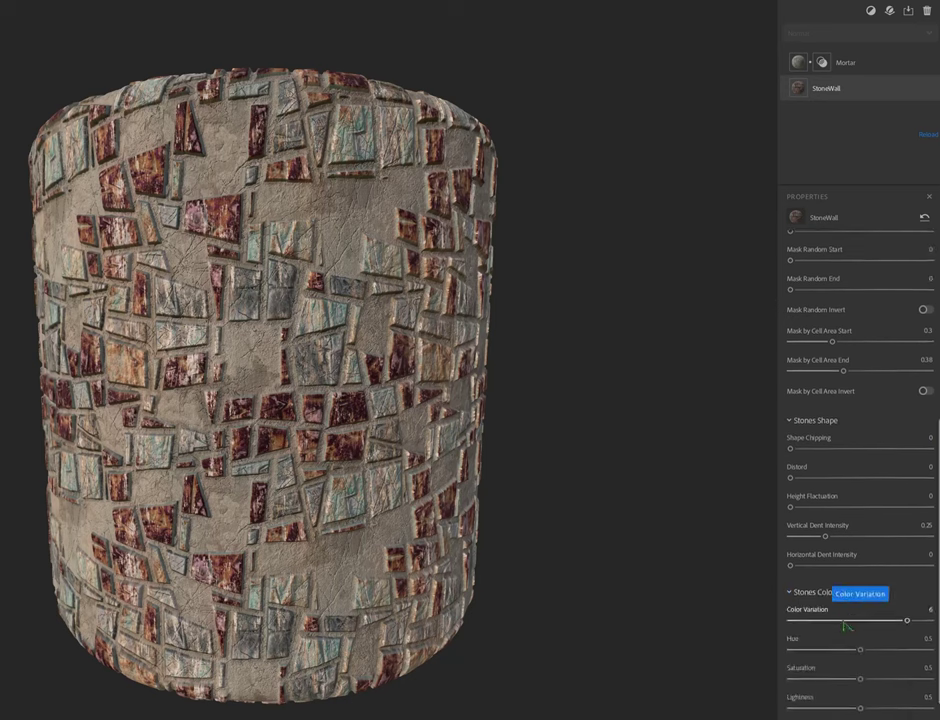
Try several stone Color Variation values, ending at 1 for muted brown stones.
mouse_move(860, 537)
left_mouse_down()
mouse_move(905, 537)
mouse_move(879, 537)
left_mouse_up()
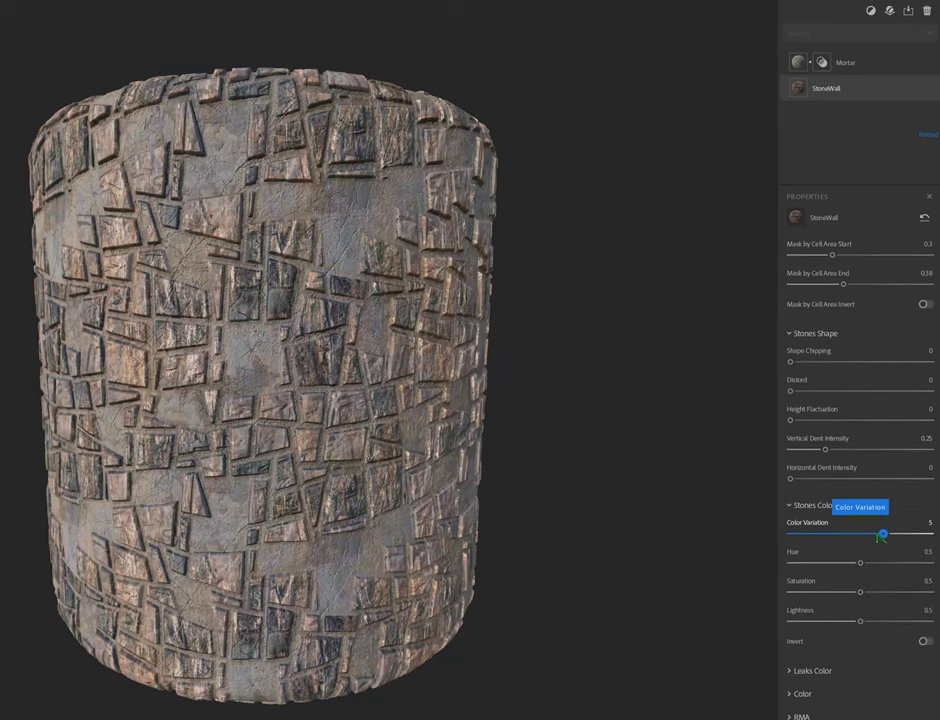
left_click_drag(860, 534, 815, 537)
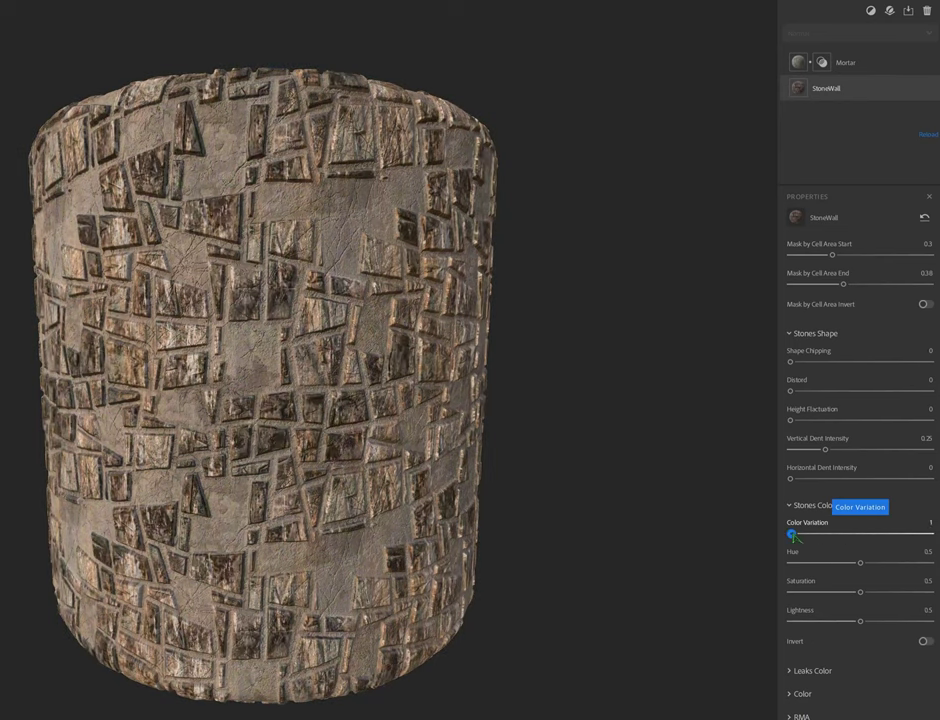
left_click_drag(849, 540, 929, 536)
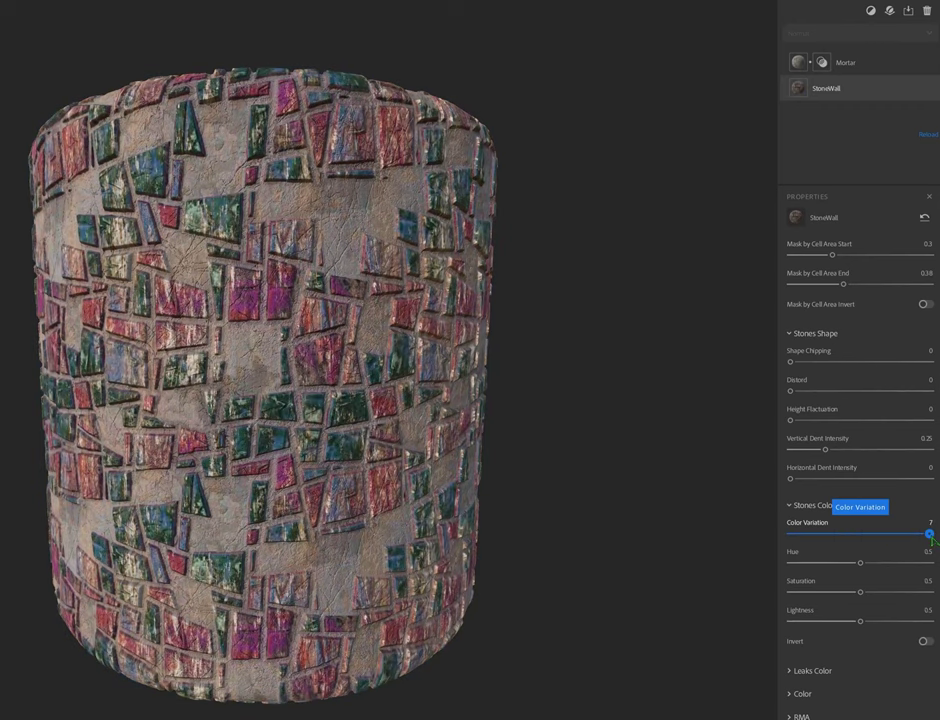
left_click_drag(849, 537, 790, 535)
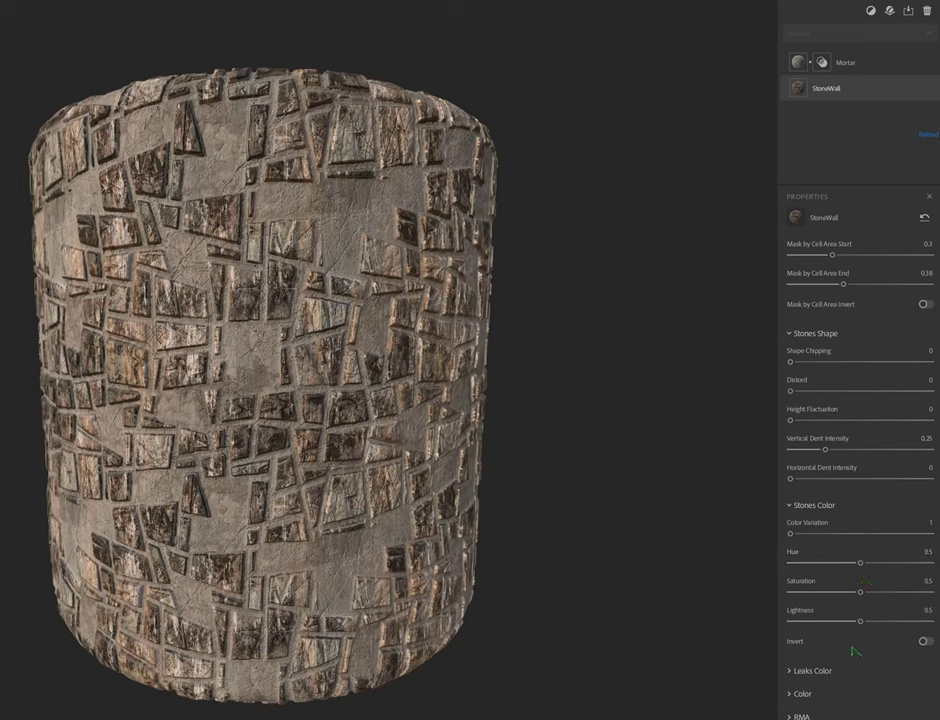
left_click(795, 671)
Raise the leaks position, give leaks full saturation and a darker tone, and drop their roughness to about -0.85.
scroll(860, 600, "down", 3)
scroll(860, 555, "down", 2)
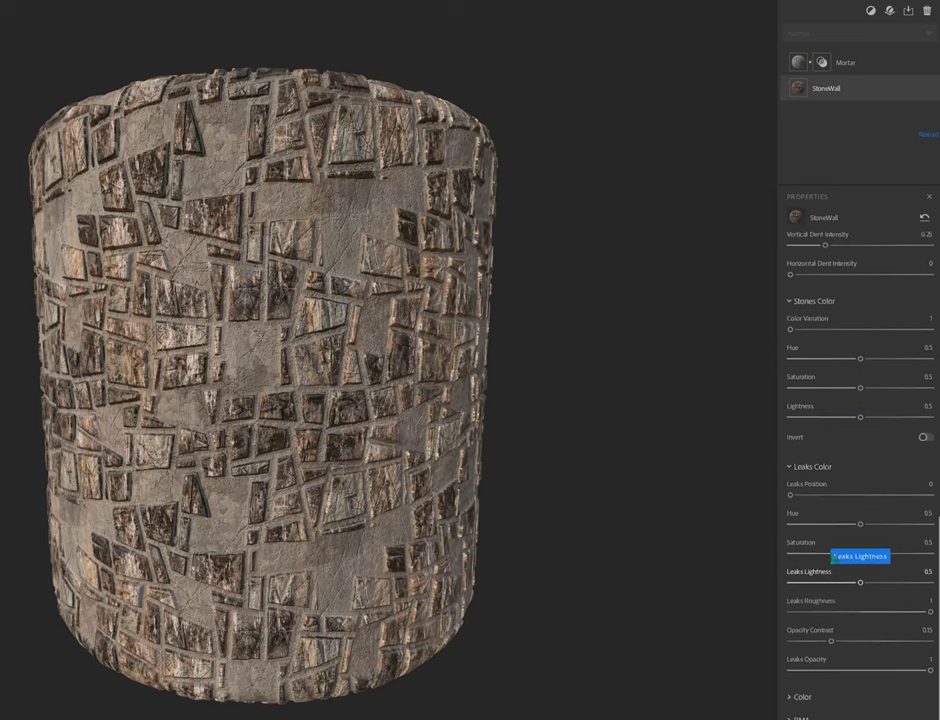
left_click(924, 436)
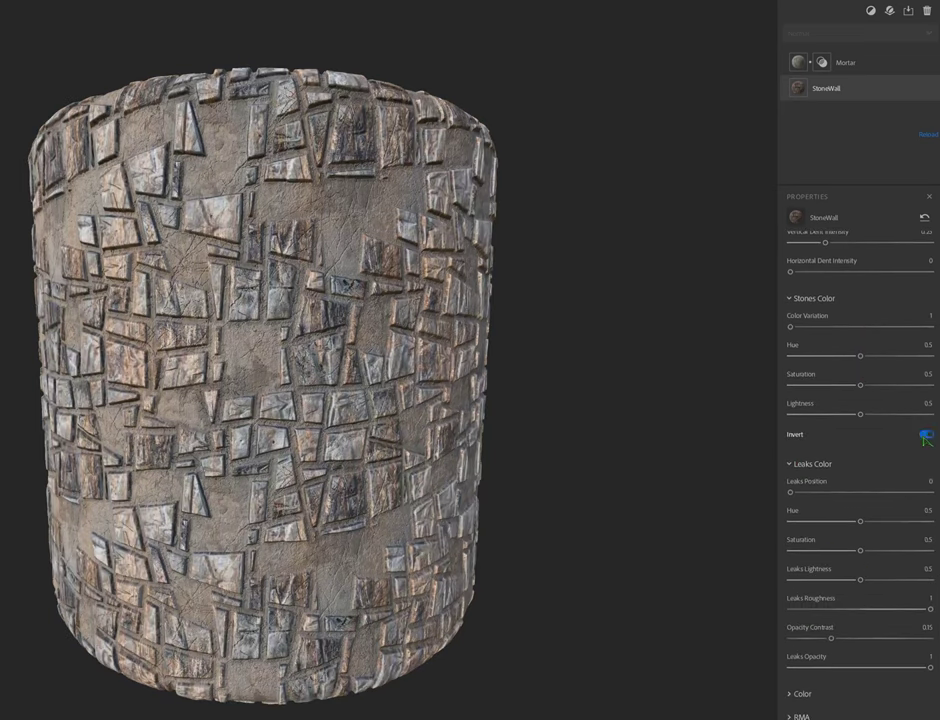
left_click(924, 436)
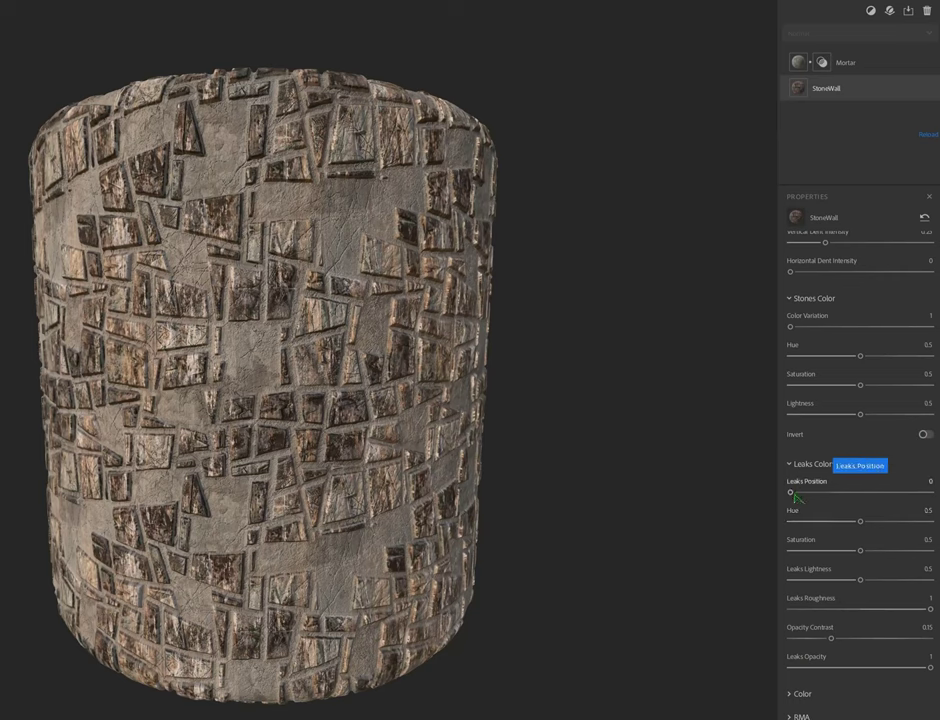
left_click_drag(792, 495, 889, 506)
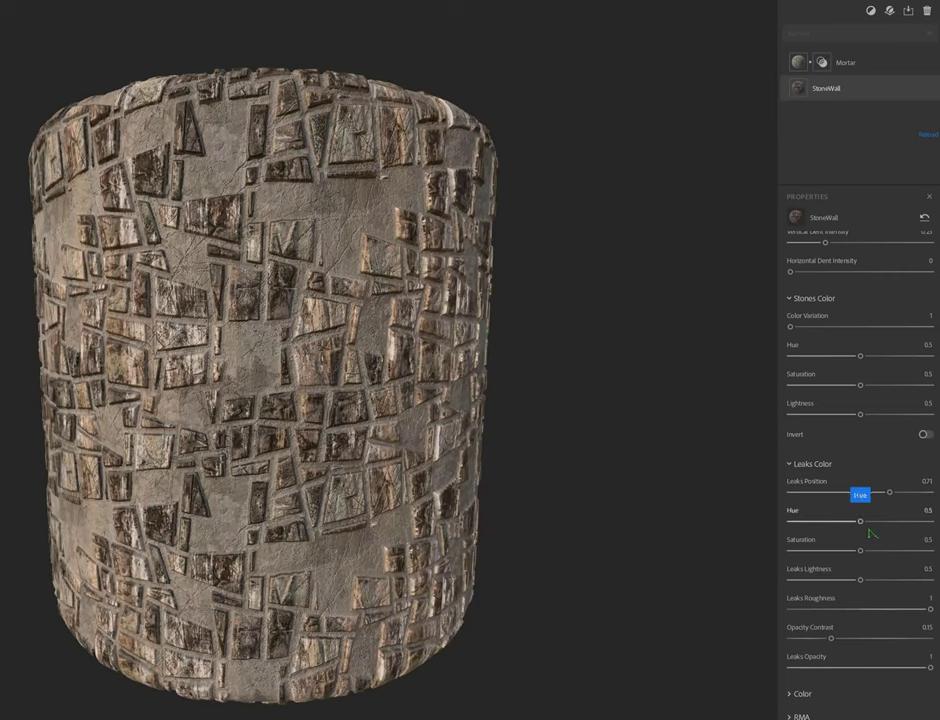
mouse_move(923, 562)
left_mouse_down()
mouse_move(913, 535)
mouse_move(851, 522)
left_mouse_up()
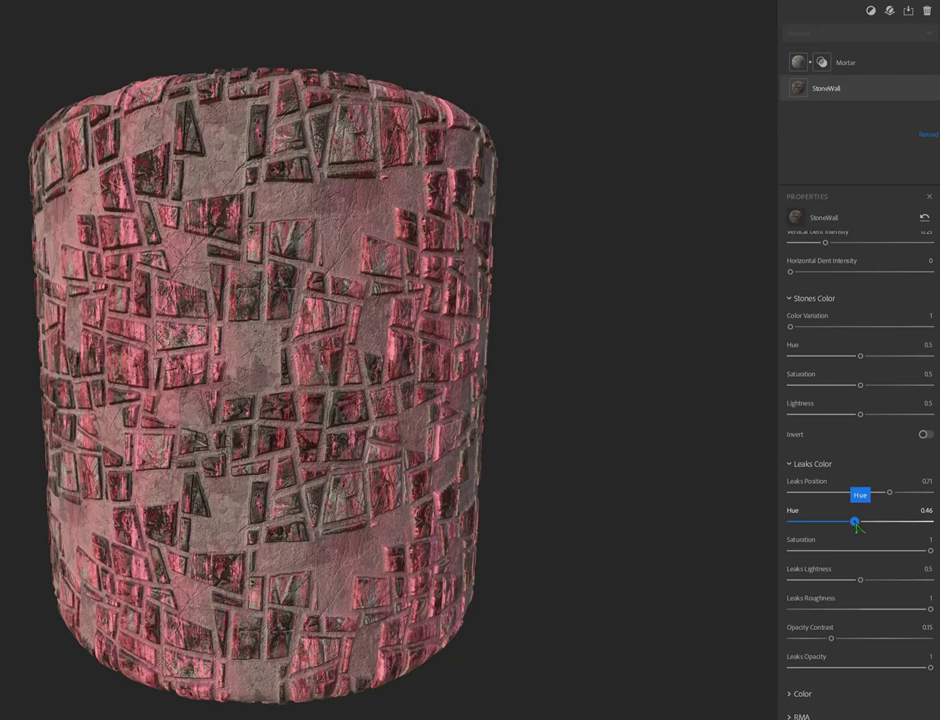
left_click_drag(859, 580, 801, 580)
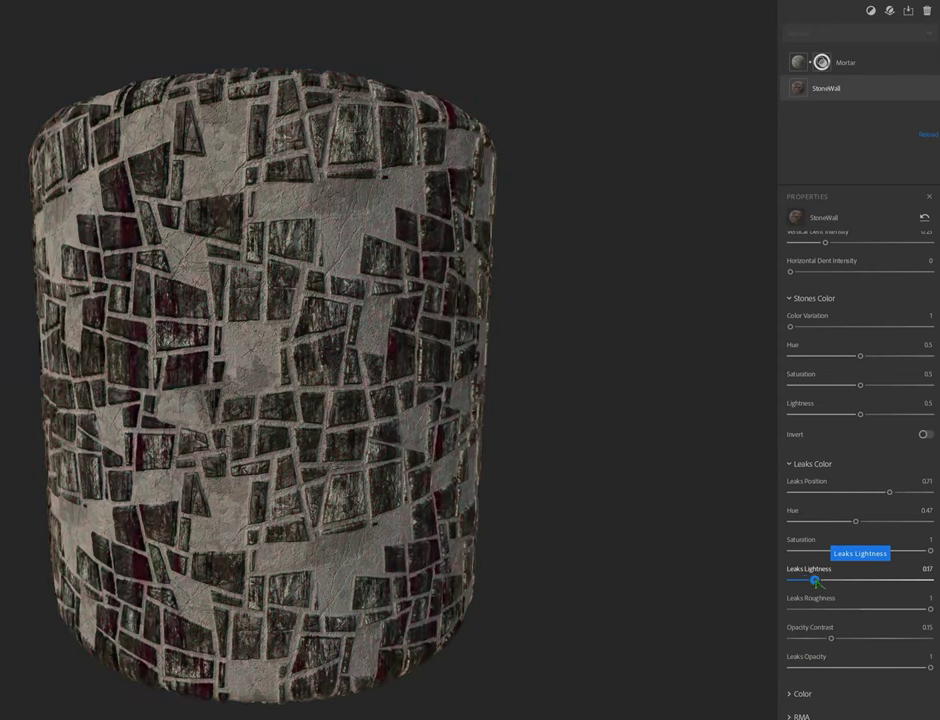
left_click_drag(815, 581, 816, 580)
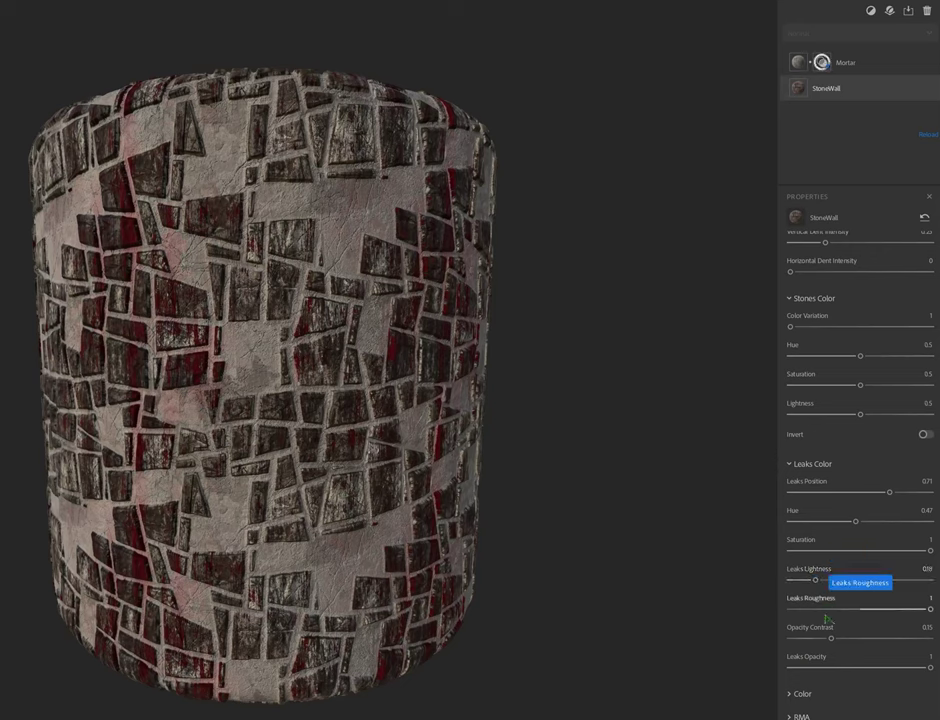
left_click_drag(891, 610, 800, 608)
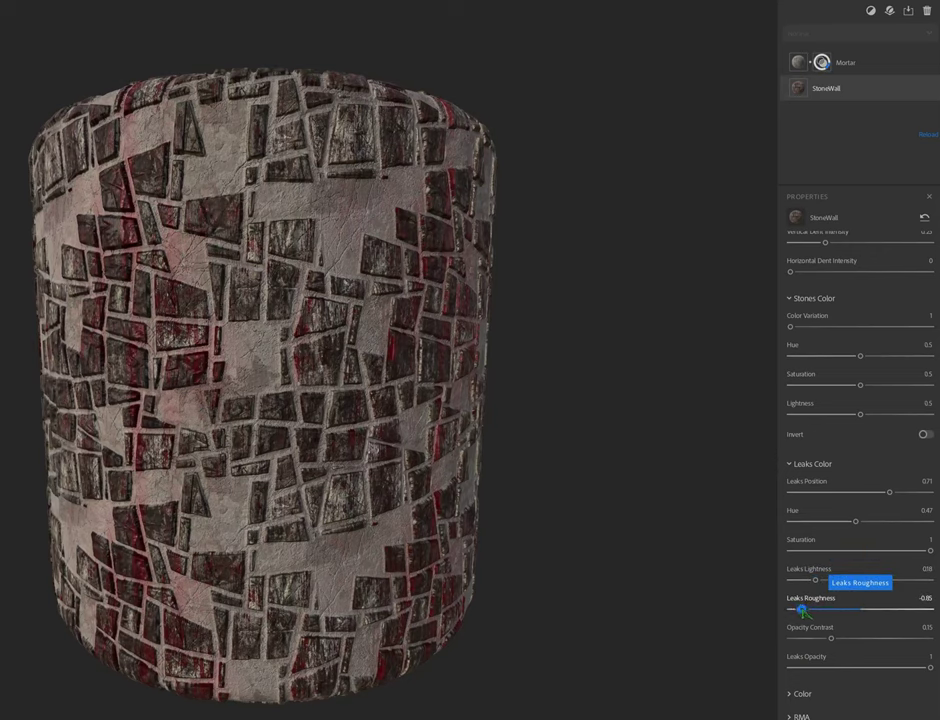
left_click_drag(930, 667, 921, 668)
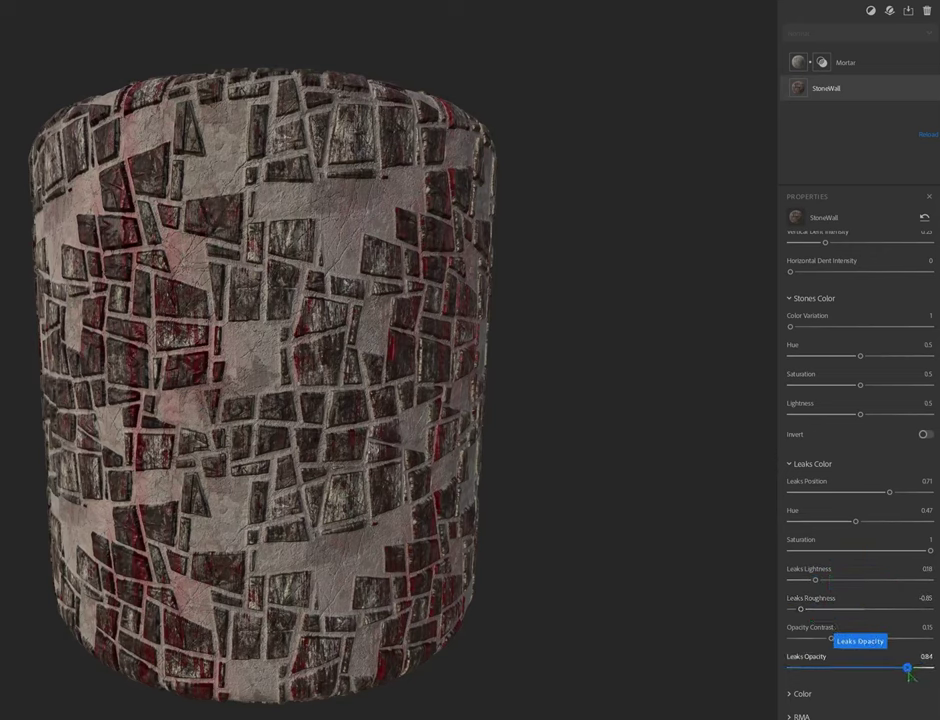
Reveal the Color and RMA settings and toggle Metallic Ore.
left_click(805, 694)
scroll(860, 640, "down", 2)
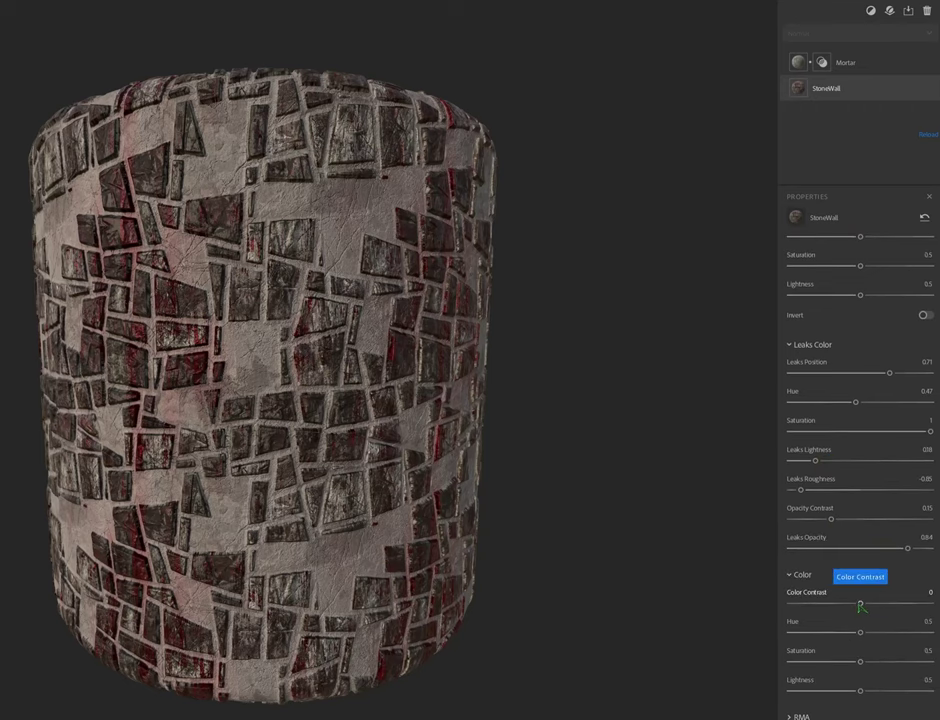
left_click(800, 716)
scroll(860, 620, "down", 3)
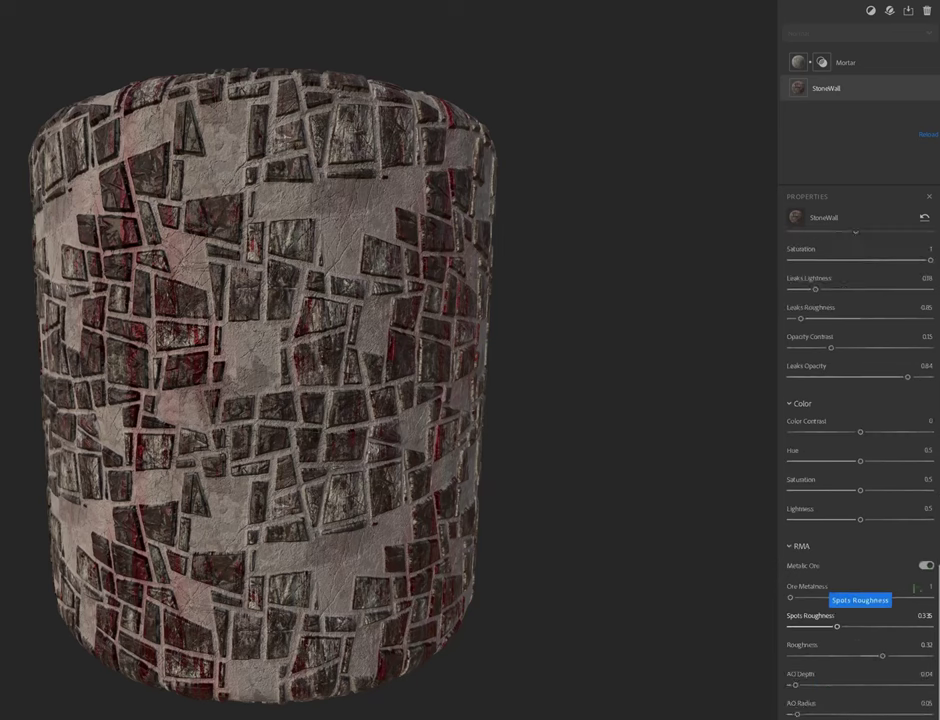
left_click(927, 566)
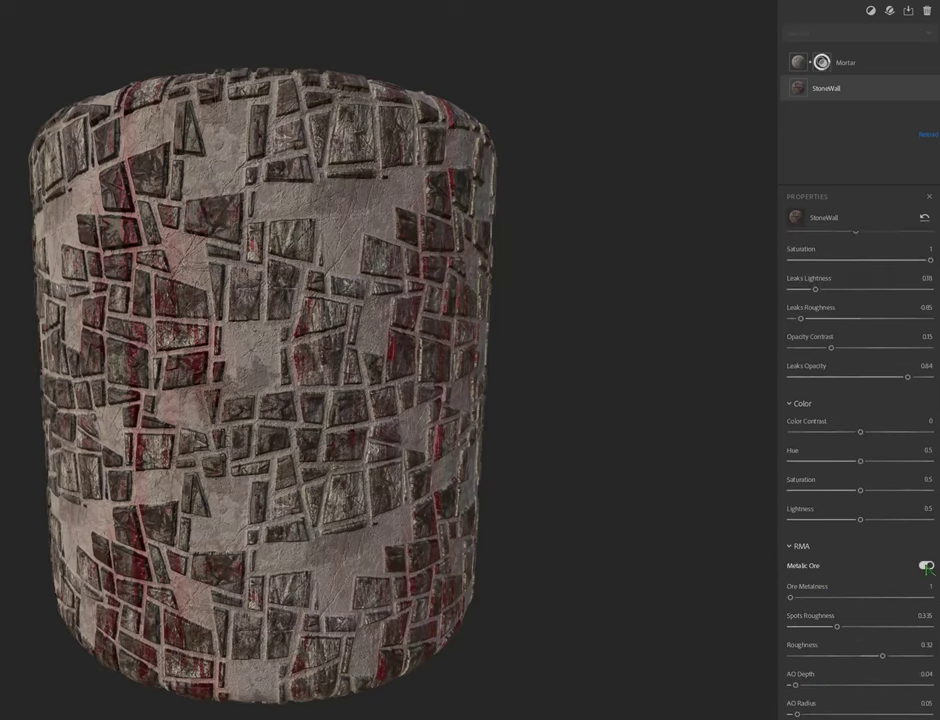
Raise stone Color Variation from 1 to about 6 for mixed red and teal stones.
scroll(856, 530, "up", 2)
scroll(850, 515, "up", 2)
scroll(850, 480, "up", 2)
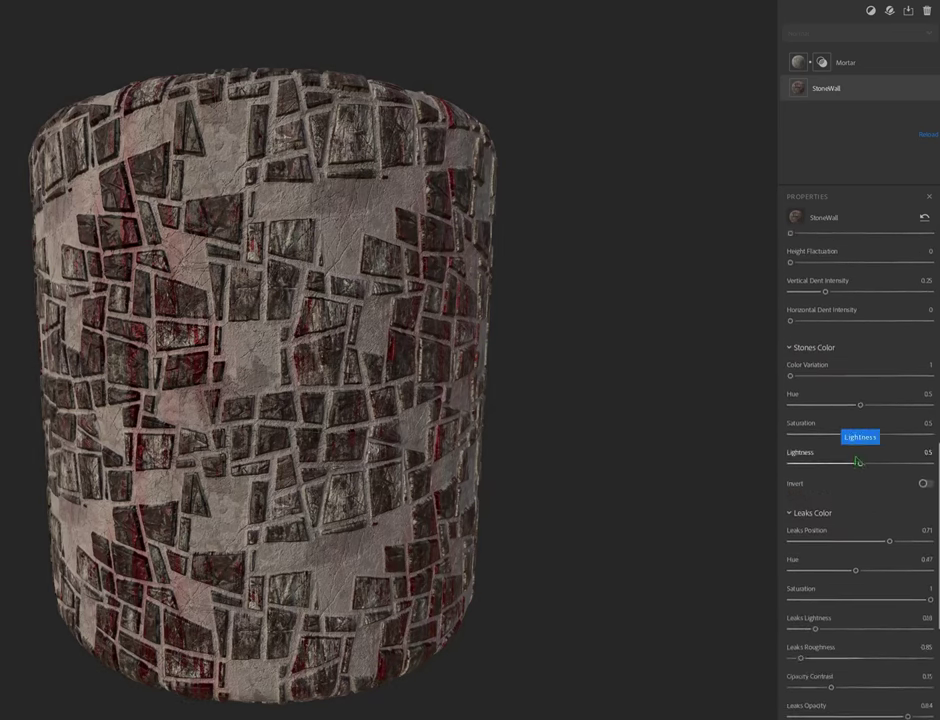
scroll(857, 461, "up", 1)
scroll(858, 560, "down", 1)
scroll(876, 570, "up", 1)
scroll(860, 565, "up", 2)
scroll(820, 562, "up", 1)
left_click_drag(791, 553, 930, 554)
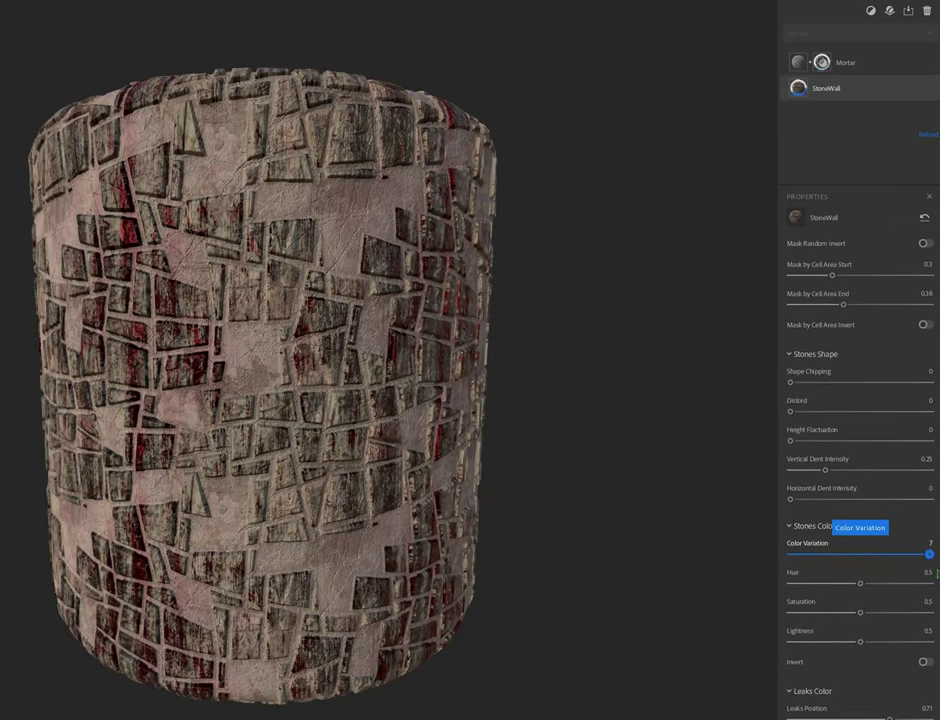
scroll(877, 626, "down", 2)
scroll(875, 682, "down", 2)
scroll(873, 623, "down", 3)
scroll(873, 623, "down", 1)
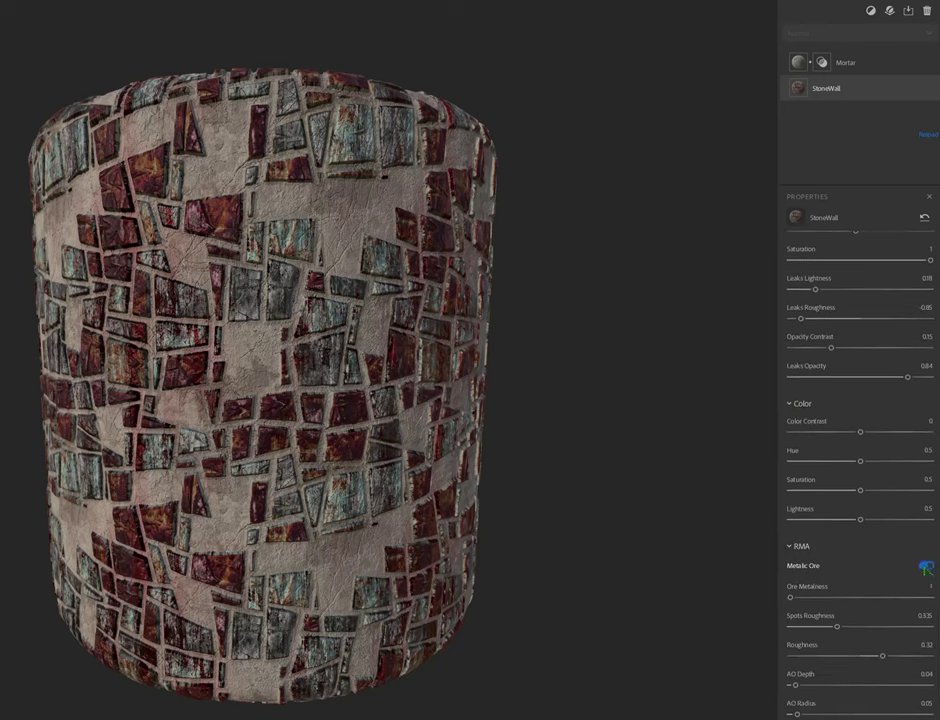
Toggle Metallic Ore again and drop Spots Roughness to 0.03.
left_click(925, 567)
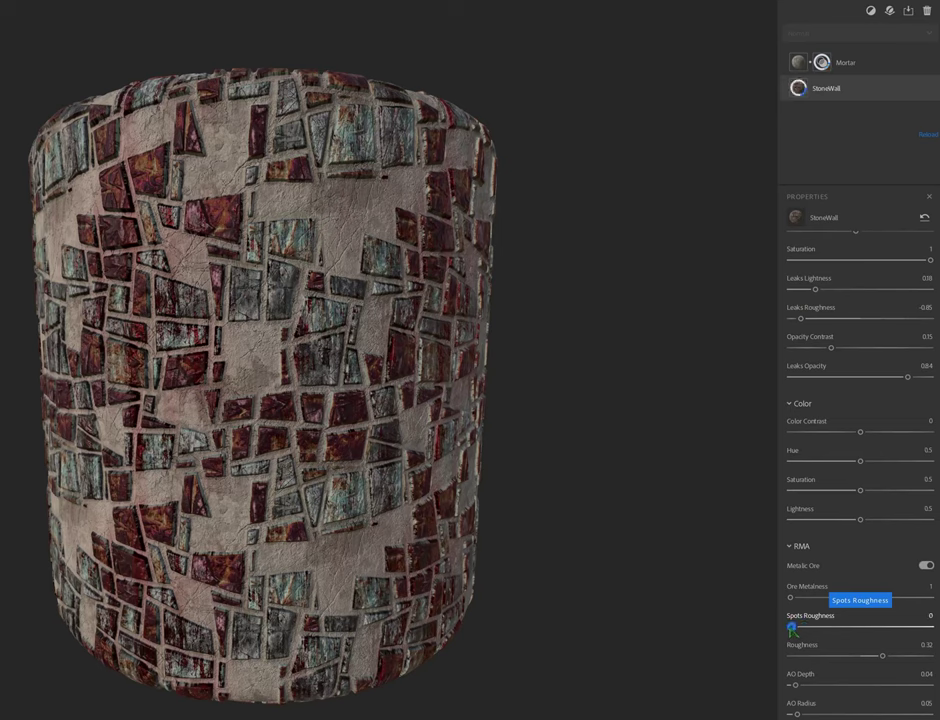
left_click_drag(914, 635, 929, 626)
left_click_drag(869, 635, 794, 627)
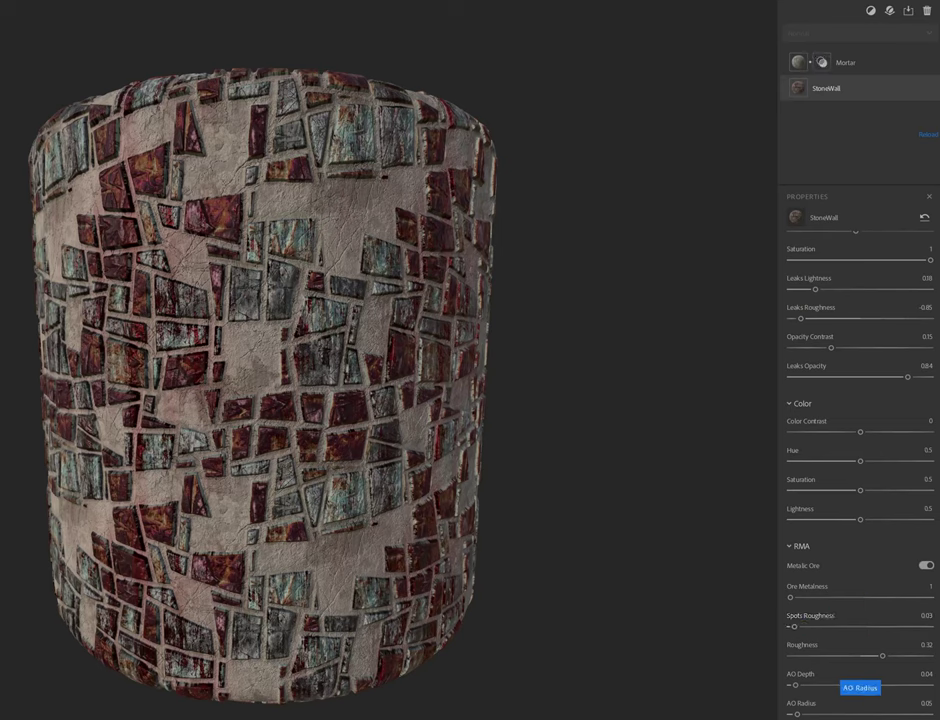
Set Height Position to about 0.58 and lower Height Range to 0.73.
scroll(885, 660, "down", 2)
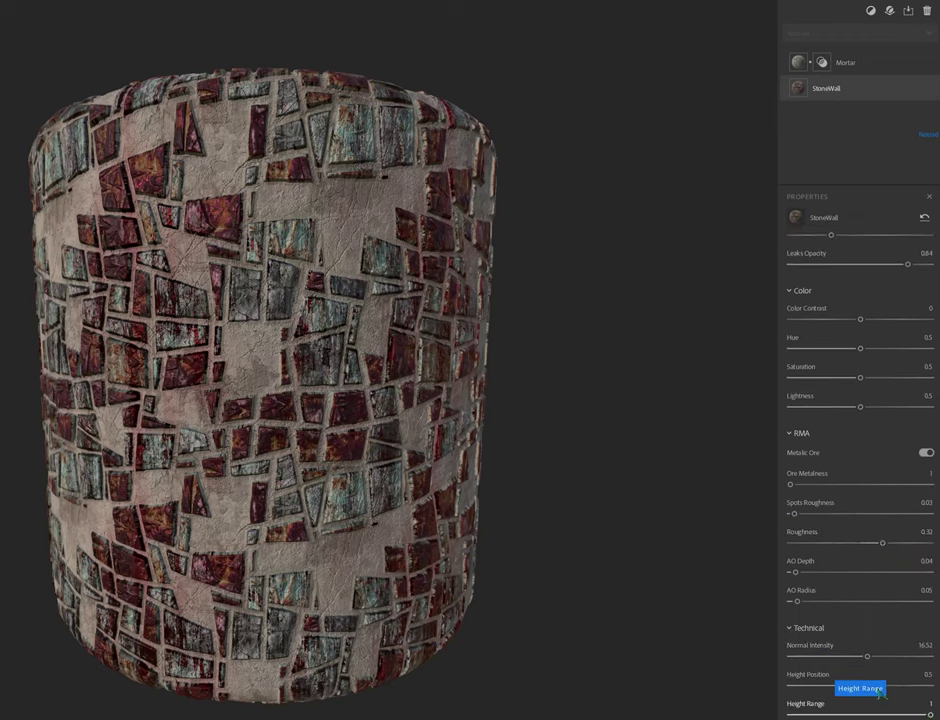
mouse_move(837, 690)
left_mouse_down()
mouse_move(908, 692)
mouse_move(872, 694)
left_mouse_up()
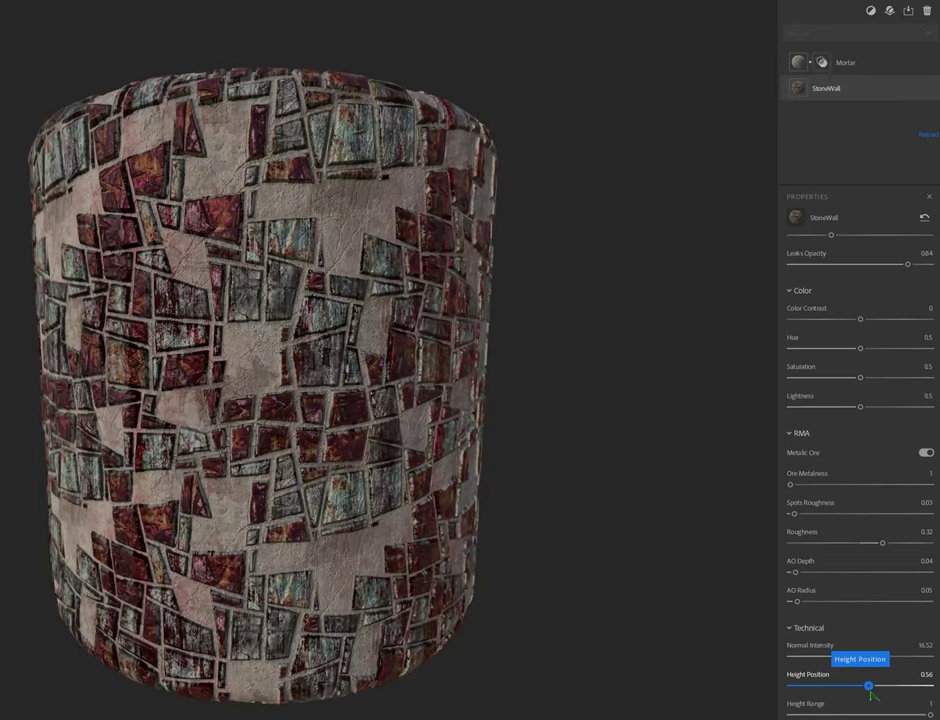
mouse_move(930, 714)
left_mouse_down()
mouse_move(858, 716)
mouse_move(891, 715)
left_mouse_up()
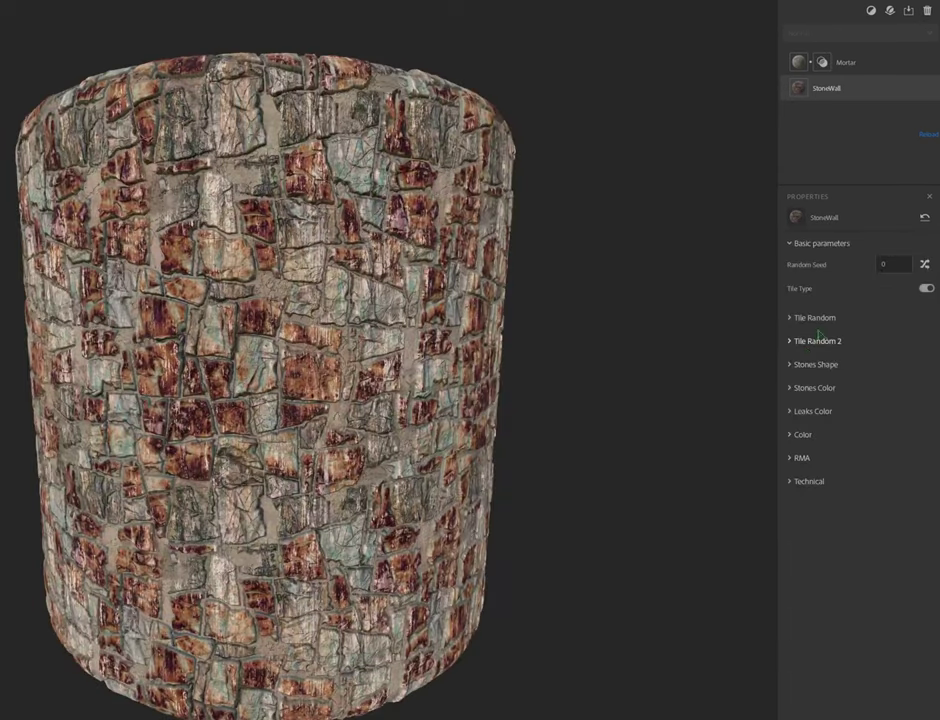
Switch to rectangular tiles with Scale 0.99, Split Threshold 1 and a few stones removed.
left_click(926, 289)
left_click(808, 317)
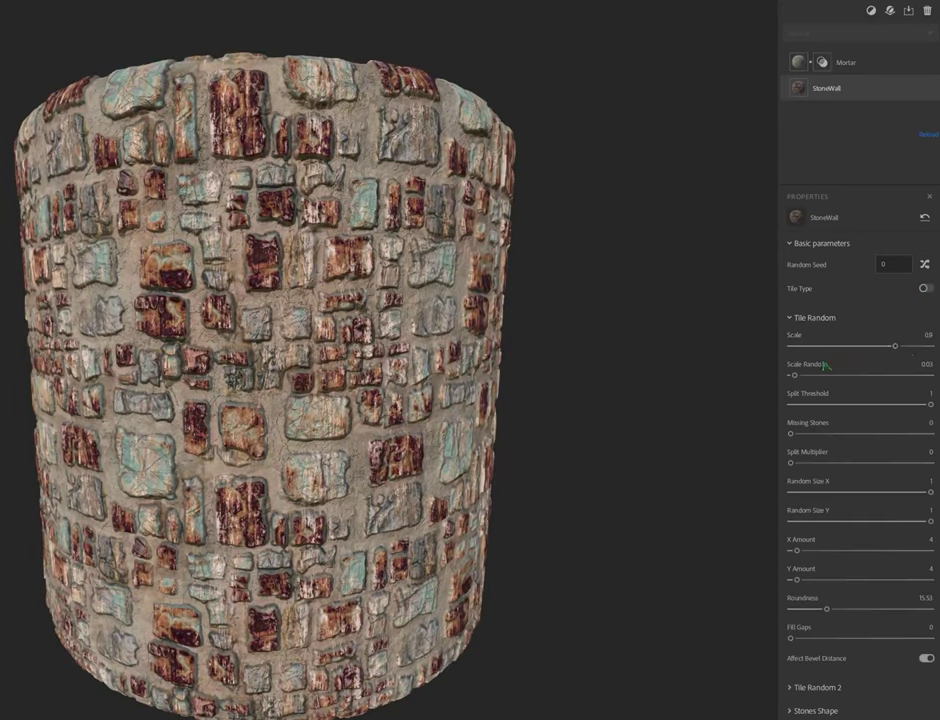
mouse_move(794, 375)
left_mouse_down()
mouse_move(866, 375)
mouse_move(793, 375)
left_mouse_up()
left_click_drag(892, 347, 906, 346)
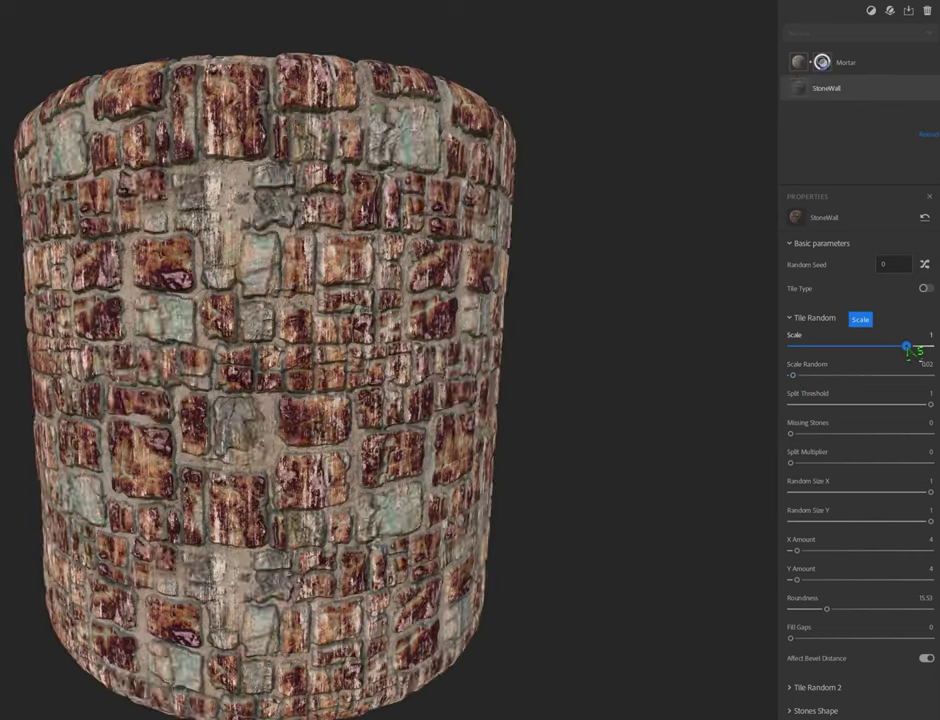
left_click_drag(907, 347, 905, 346)
mouse_move(930, 404)
left_mouse_down()
mouse_move(827, 420)
mouse_move(779, 416)
left_mouse_up()
left_click_drag(897, 404, 931, 404)
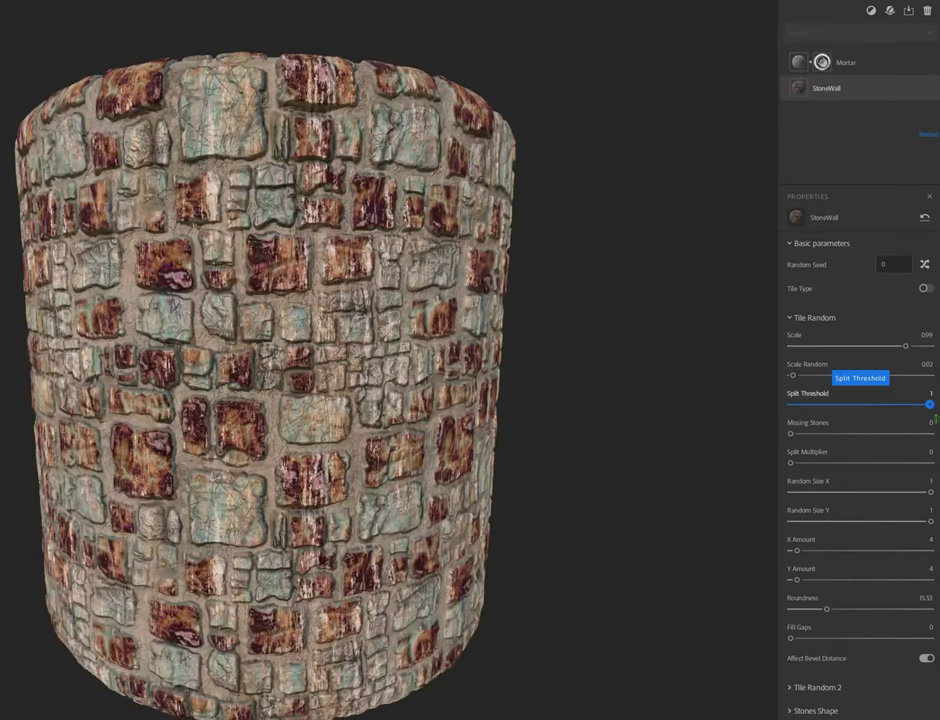
mouse_move(790, 433)
left_mouse_down()
mouse_move(851, 467)
mouse_move(935, 467)
mouse_move(797, 473)
mouse_move(790, 433)
left_mouse_up()
Push Random Size X and Random Size Y to their maximum for randomly sized tiles.
scroll(826, 438, "down", 2)
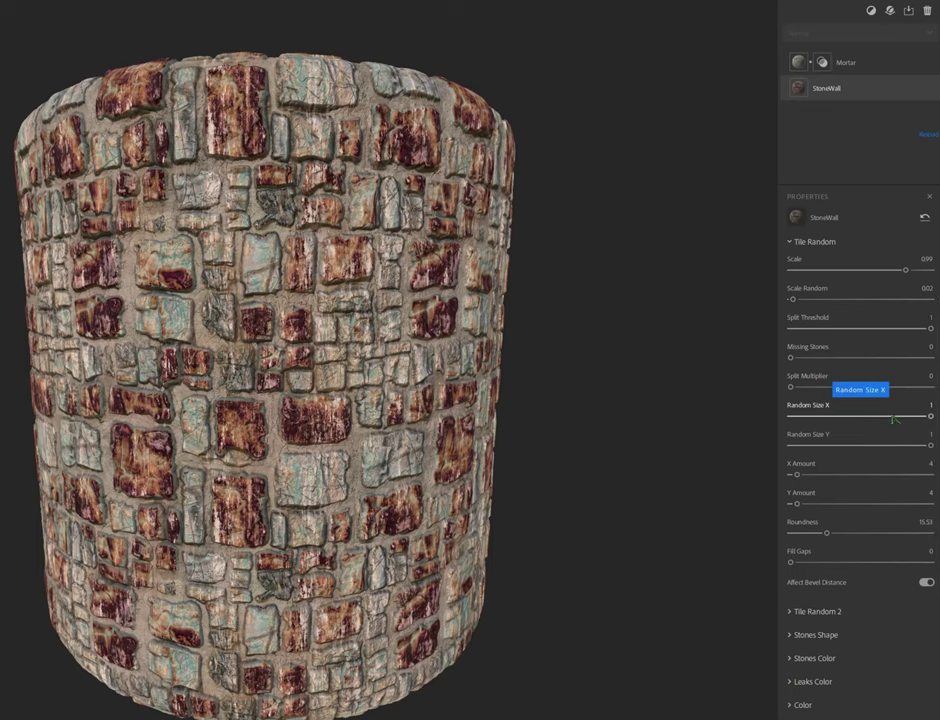
mouse_move(889, 420)
left_mouse_down()
mouse_move(786, 425)
mouse_move(929, 415)
mouse_move(896, 445)
mouse_move(784, 450)
mouse_move(781, 421)
left_mouse_up()
left_click_drag(790, 418, 931, 418)
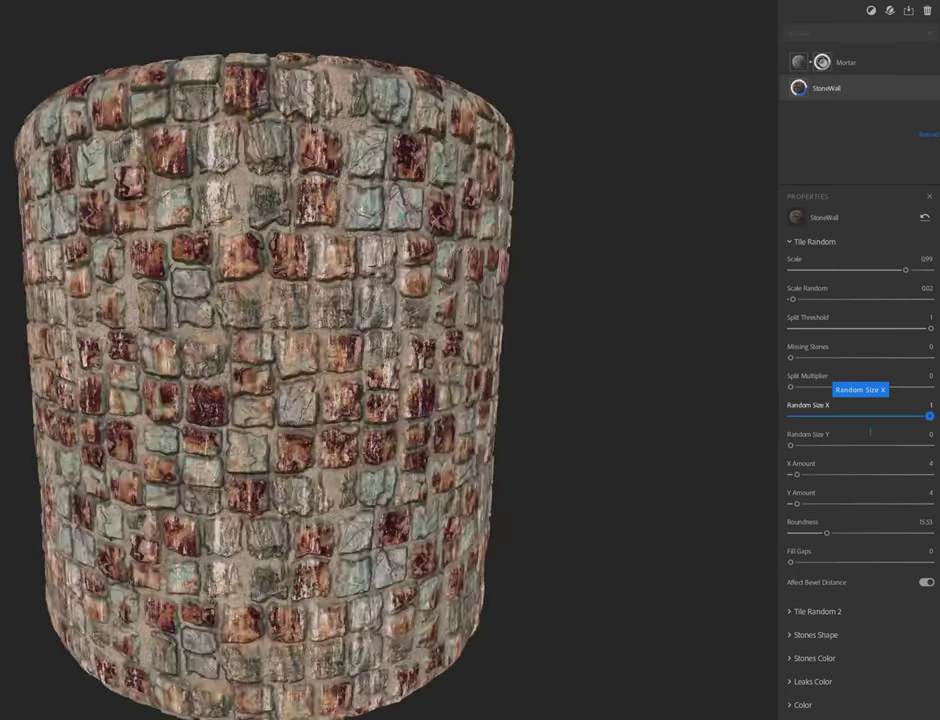
left_click_drag(790, 446, 931, 446)
scroll(803, 510, "down", 1)
Round the stone corners to Roundness 17.29 and set Fill Gaps to 0.32.
left_click_drag(826, 521, 929, 521)
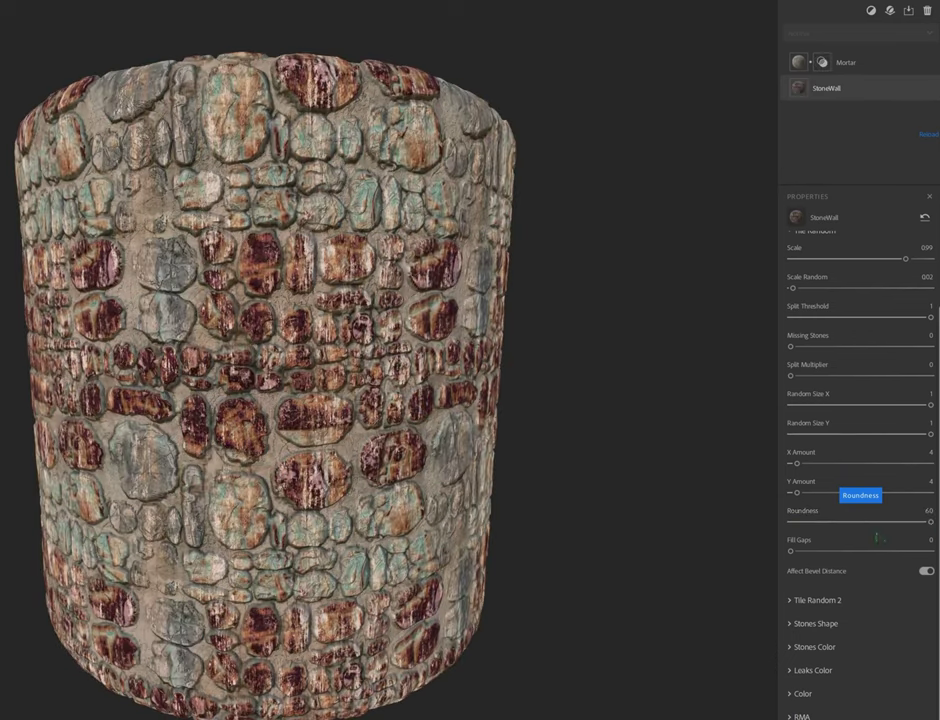
left_click_drag(791, 551, 864, 551)
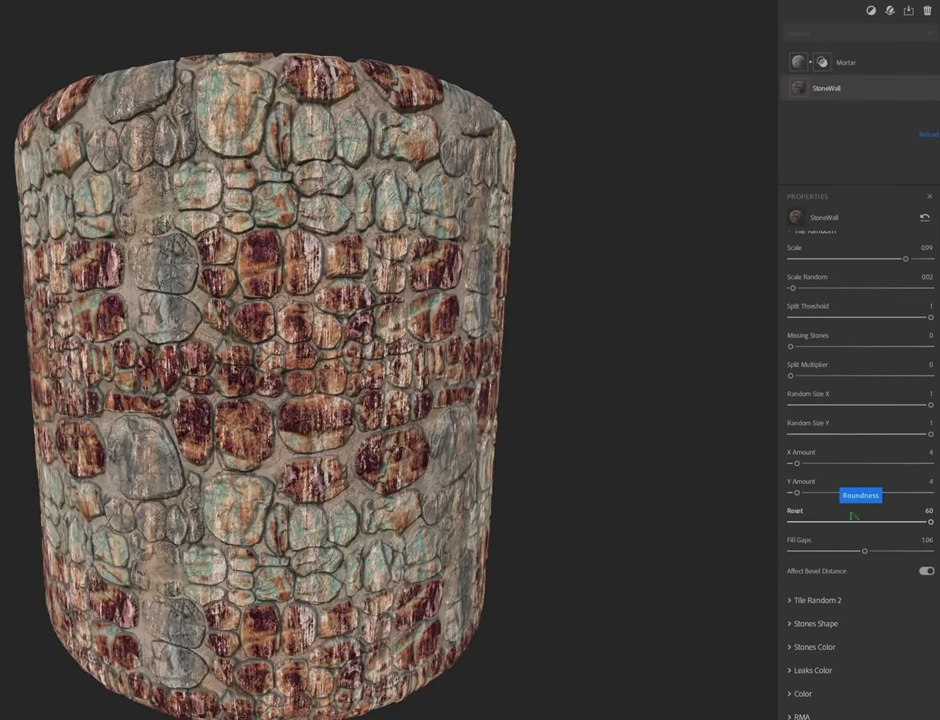
left_click(924, 571)
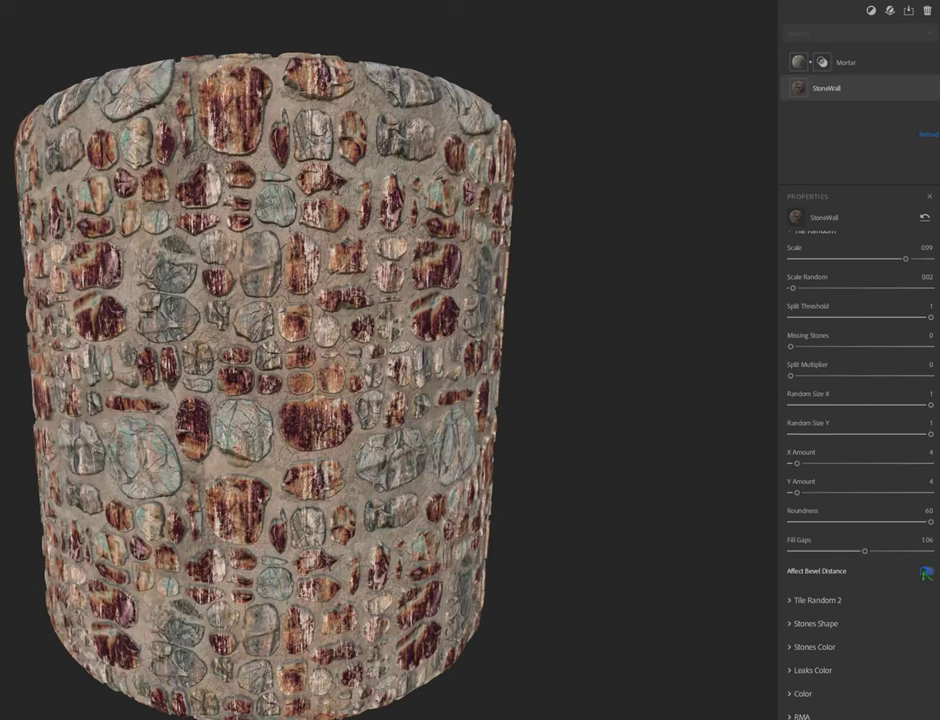
left_click(810, 624)
scroll(850, 580, "down", 3)
left_click_drag(846, 406, 812, 406)
left_click(830, 377)
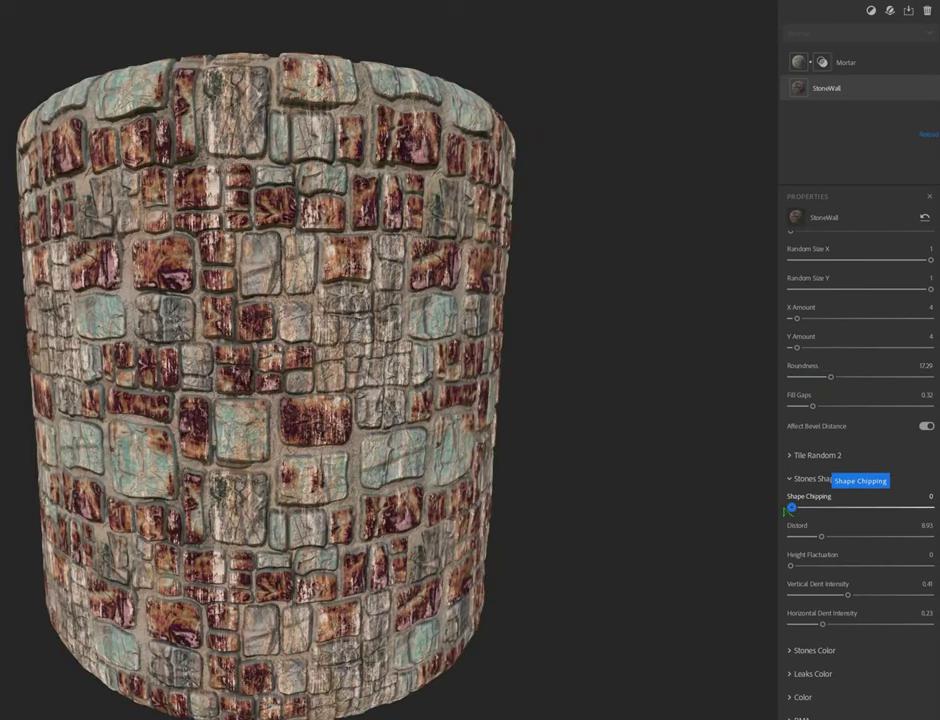
Chip the stone edges (Shape Chipping about 10.56) and set Horizontal Dent Intensity to 0.
mouse_move(792, 508)
left_mouse_down()
mouse_move(904, 508)
mouse_move(790, 508)
mouse_move(764, 541)
mouse_move(843, 537)
mouse_move(764, 541)
mouse_move(930, 595)
mouse_move(757, 594)
left_mouse_up()
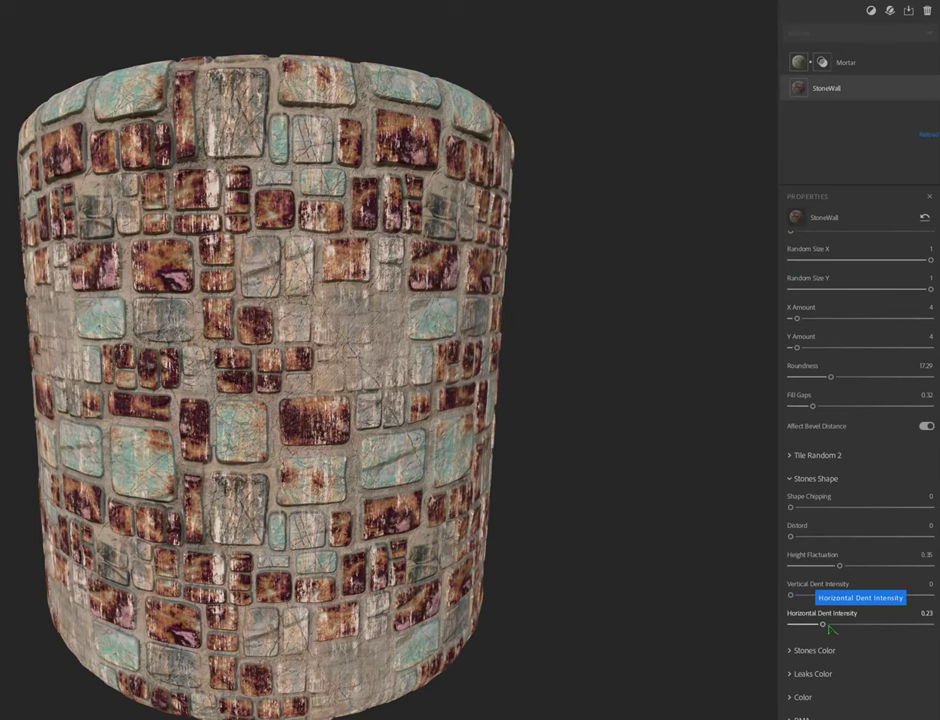
left_click_drag(930, 628, 724, 621)
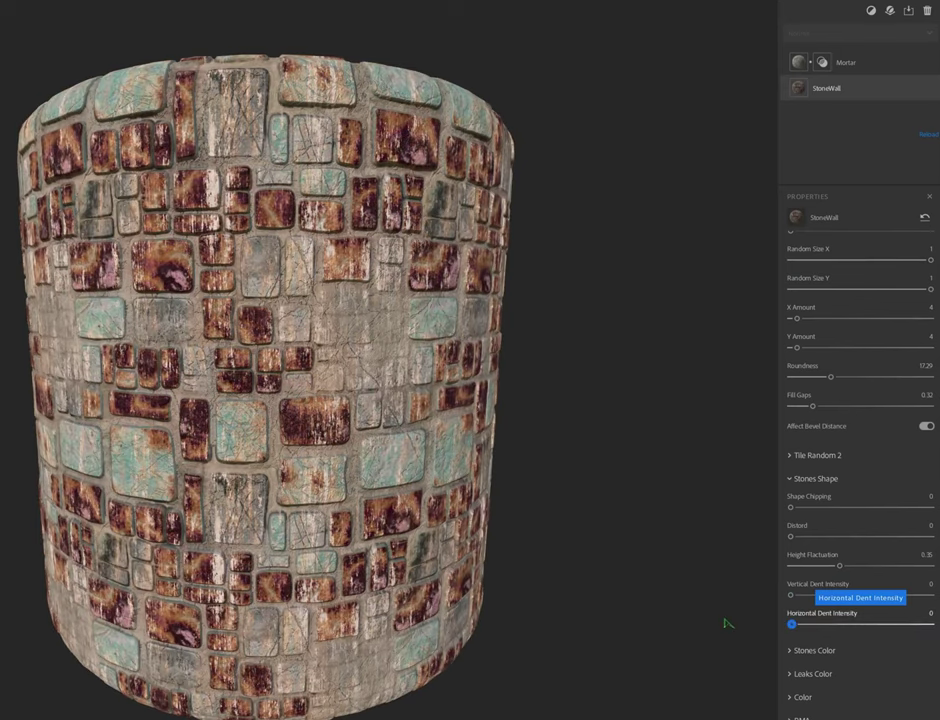
left_click_drag(790, 507, 866, 508)
left_click(840, 650)
Set stone Color Variation to 7 and Split Multiplier to 6 for smaller, denser stones.
scroll(866, 640, "down", 3)
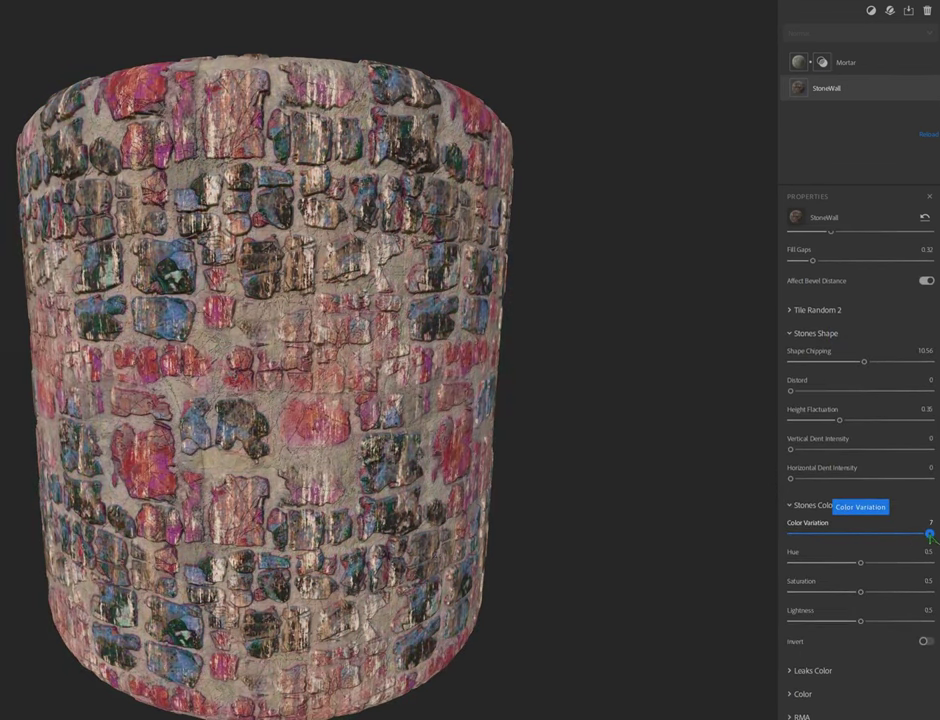
left_click_drag(907, 537, 922, 545)
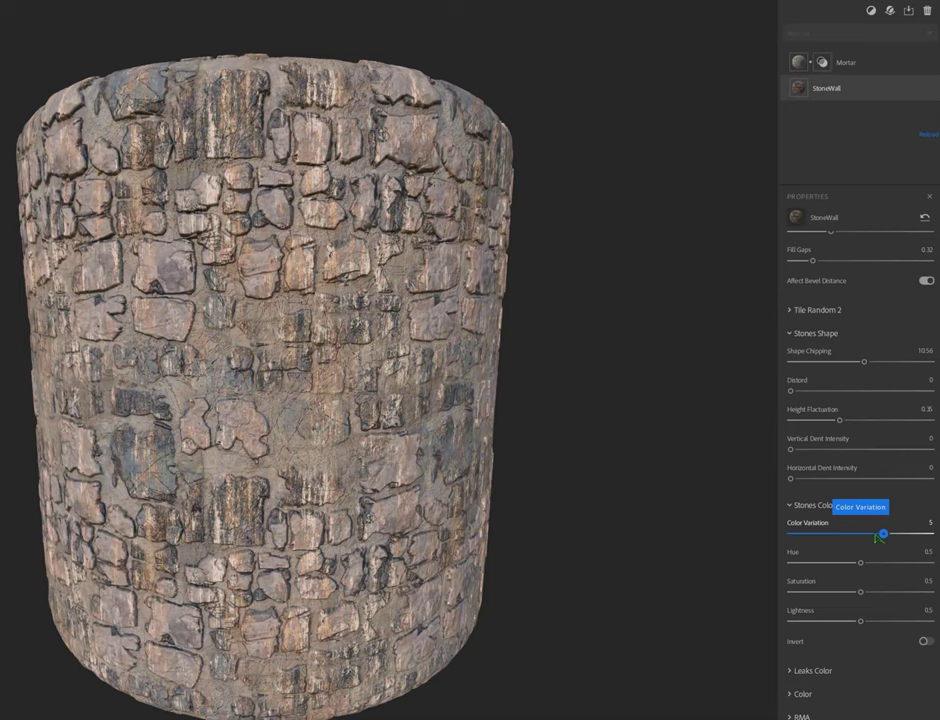
scroll(865, 500, "up", 4)
scroll(856, 451, "up", 3)
scroll(858, 455, "up", 1)
left_click_drag(829, 461, 883, 465)
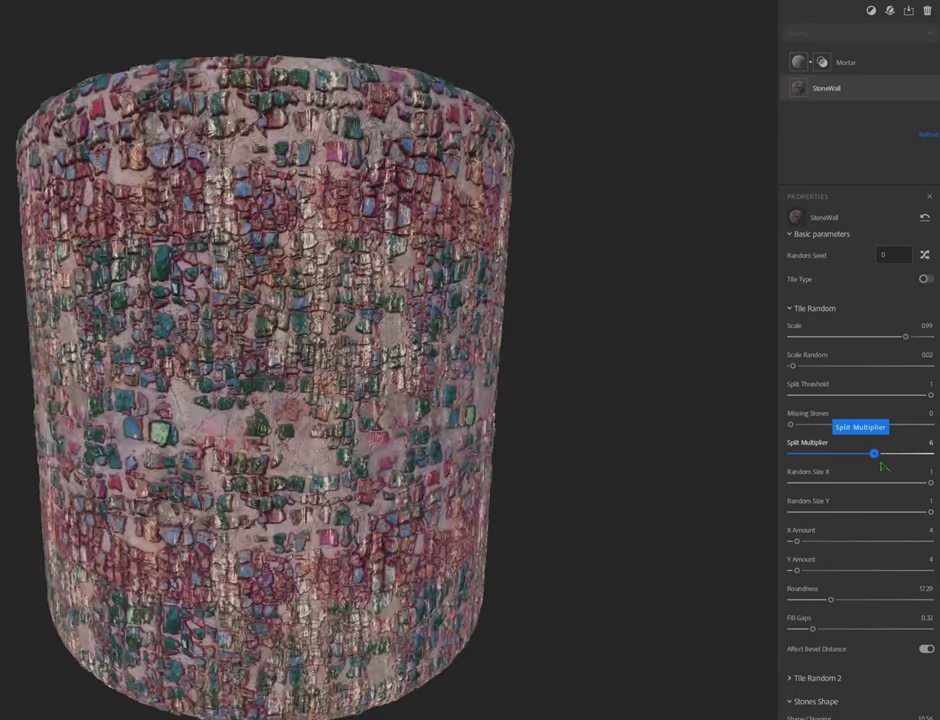
Set Stones Color Hue to 0.17 for pink and green stones, and Height Fluctuation to 0.04.
scroll(871, 552, "down", 2)
scroll(871, 550, "down", 4)
scroll(864, 556, "down", 2)
scroll(862, 600, "down", 4)
left_click_drag(862, 566, 817, 569)
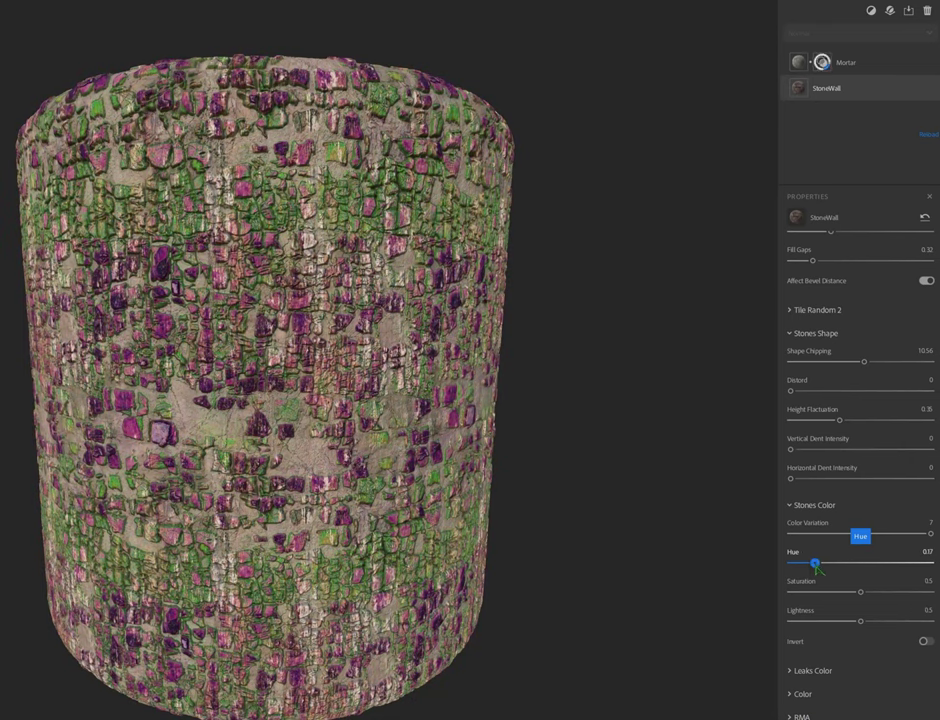
scroll(900, 556, "up", 1)
scroll(887, 550, "up", 6)
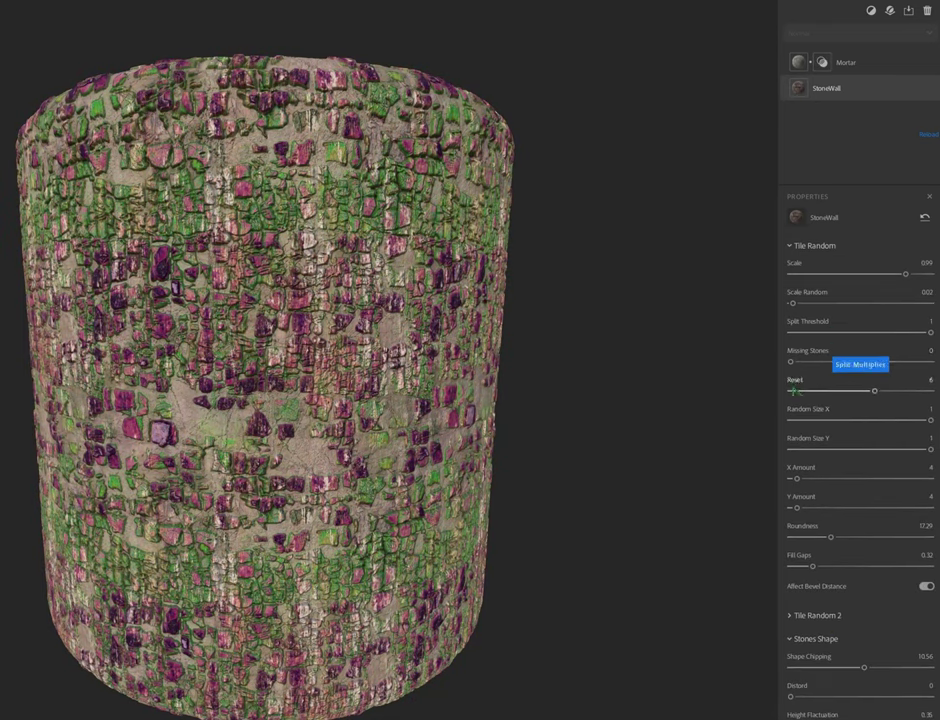
scroll(816, 427, "down", 5)
scroll(927, 622, "down", 1)
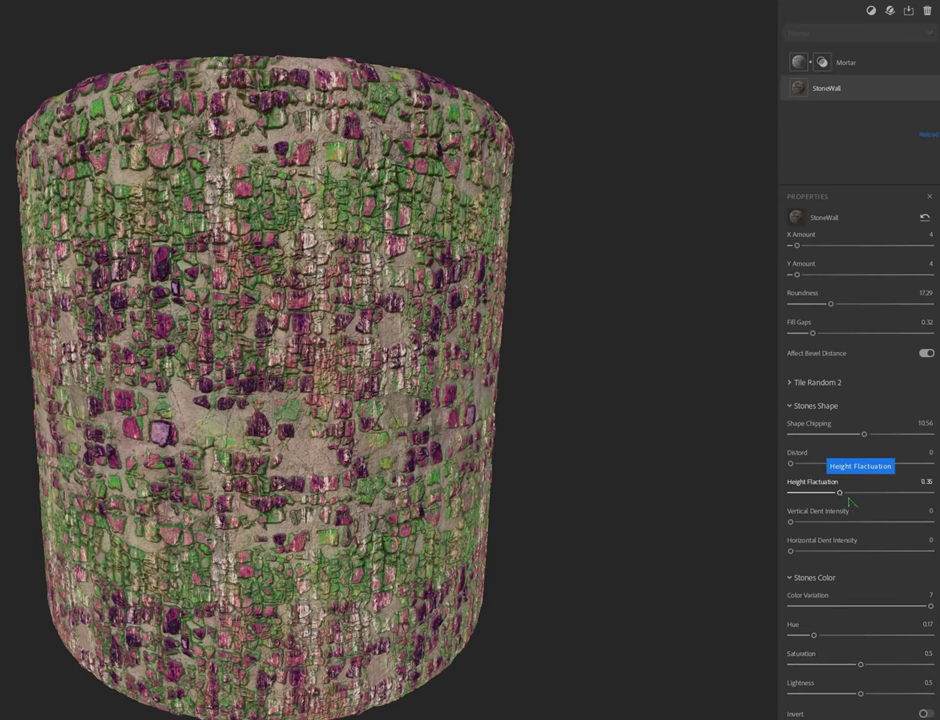
left_click_drag(831, 493, 797, 493)
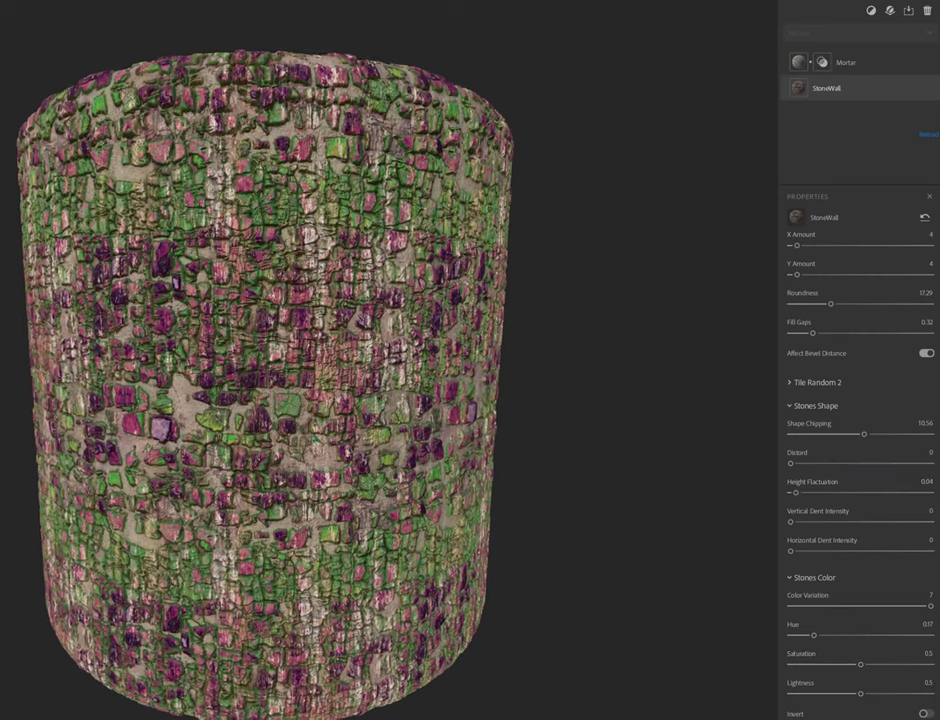